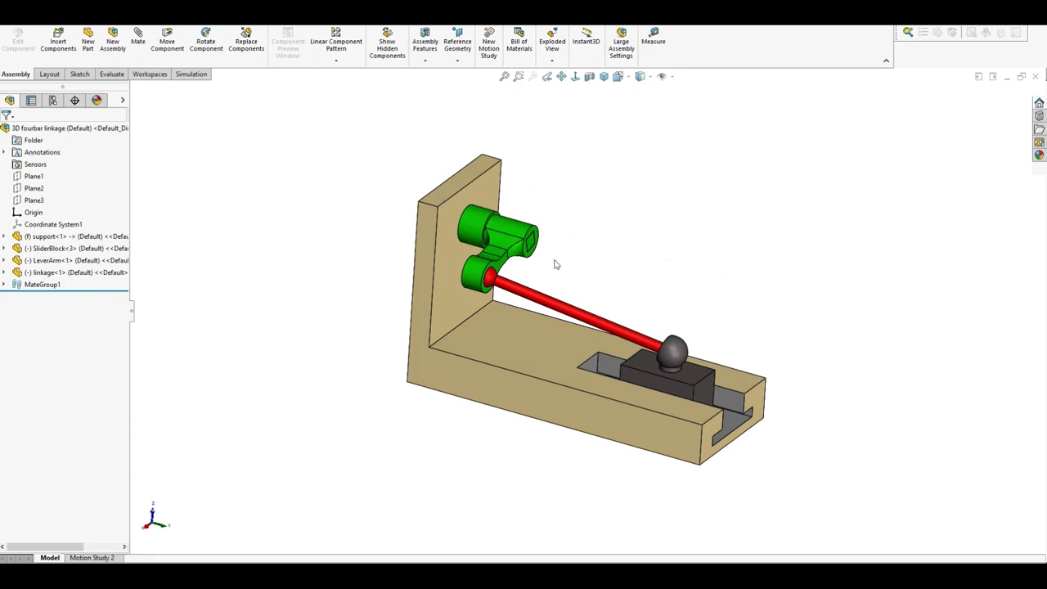
Step: Inspect the support, slider block, lever arm and linkage rod, sliding the block along its slot
{"action": "middle_click_drag", "start_coordinate": [551, 252], "coordinate": [515, 238]}
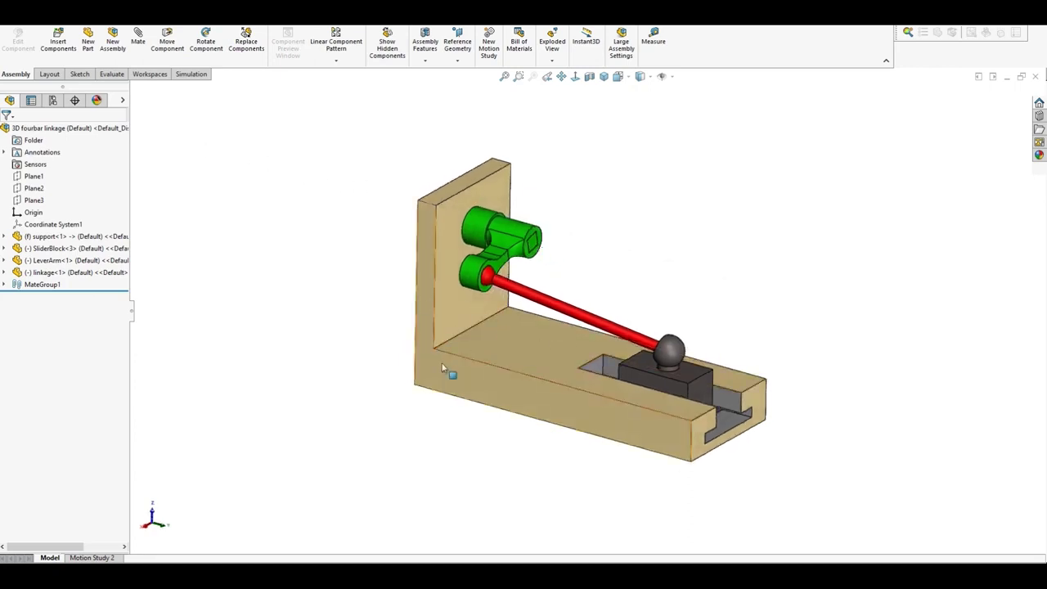
{"action": "left_click", "coordinate": [426, 316]}
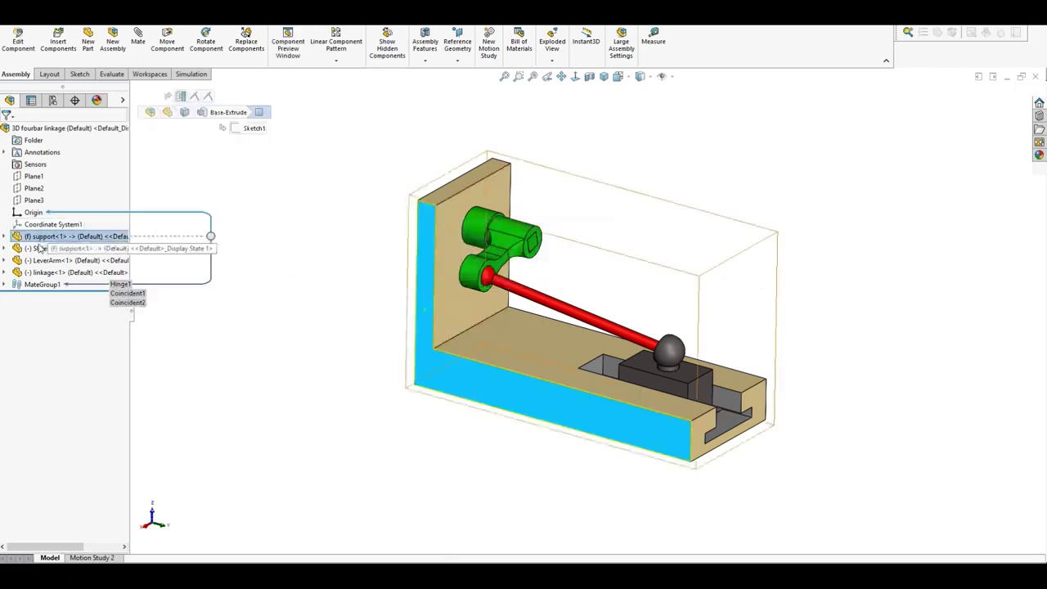
{"action": "left_click", "coordinate": [50, 248]}
{"action": "left_click", "coordinate": [57, 260]}
{"action": "left_click", "coordinate": [57, 272]}
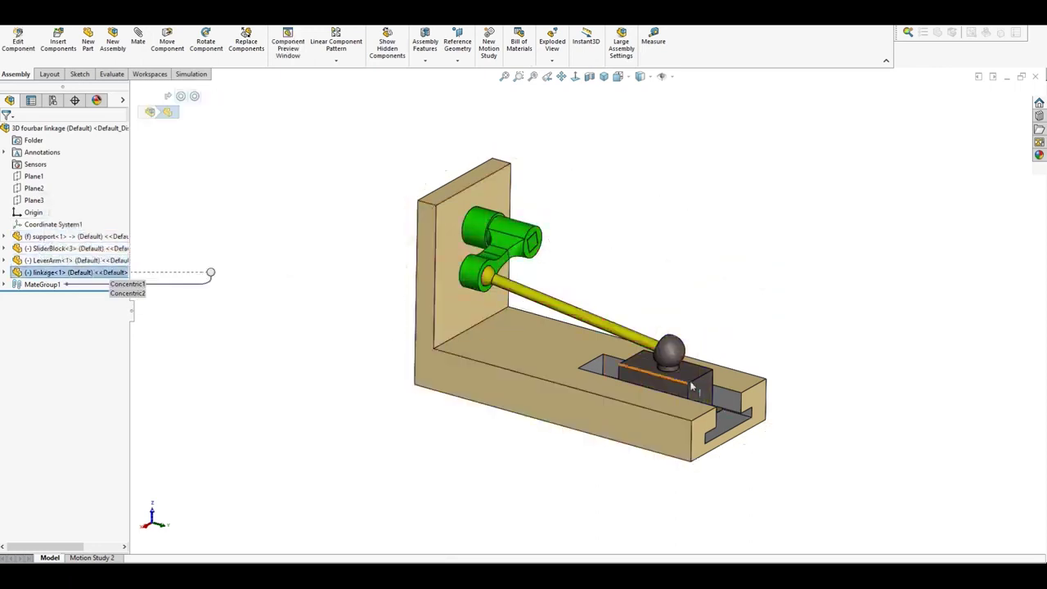
{"action": "left_click_drag", "start_coordinate": [691, 388], "coordinate": [642, 291]}
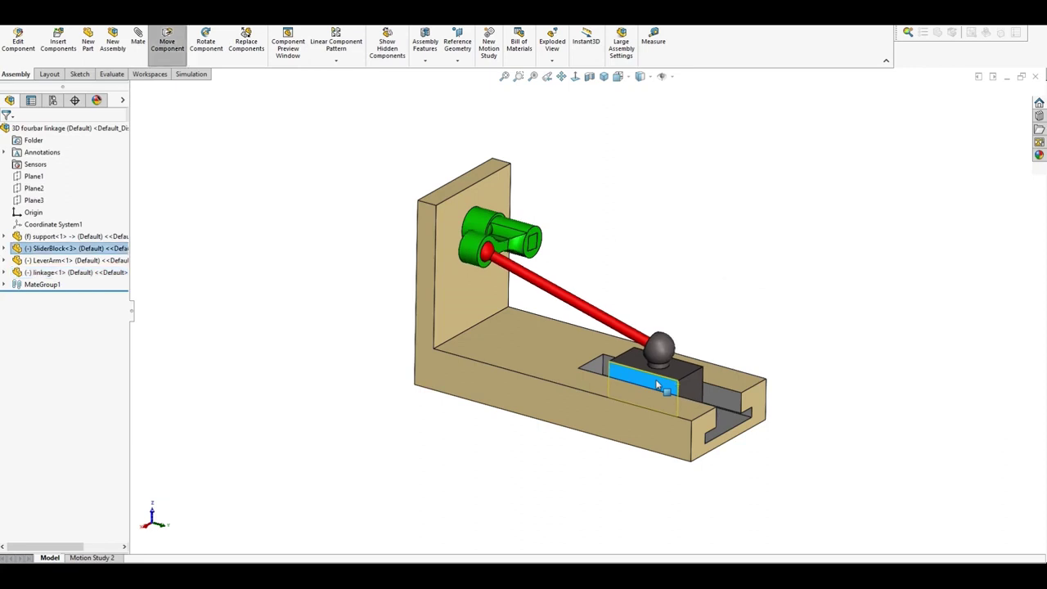
{"action": "left_click", "coordinate": [642, 291]}
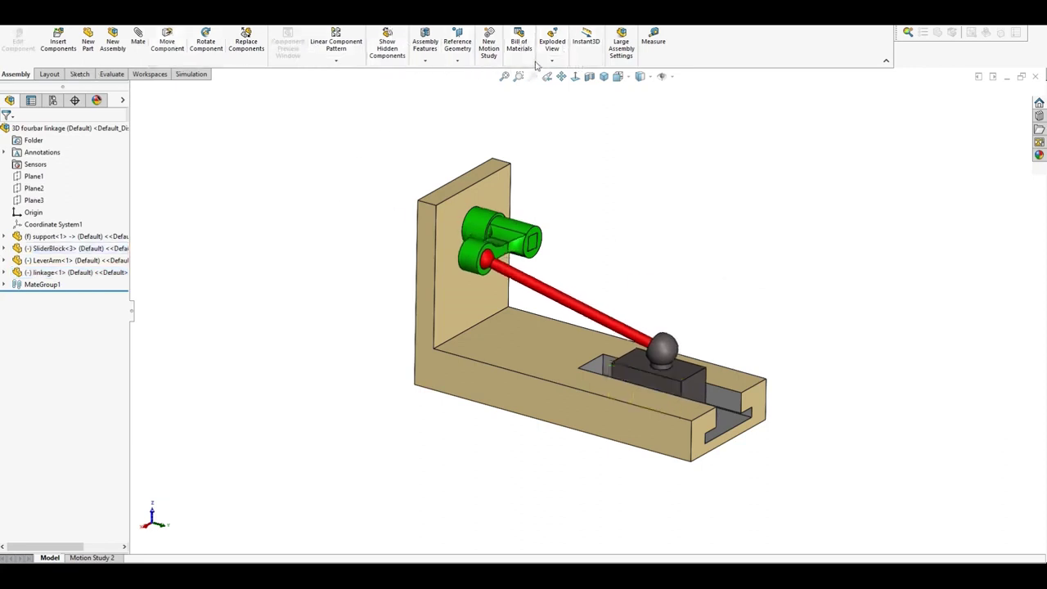
Step: Create a new Motion Analysis study and add gravity along the default Z direction
{"action": "left_click", "coordinate": [489, 45]}
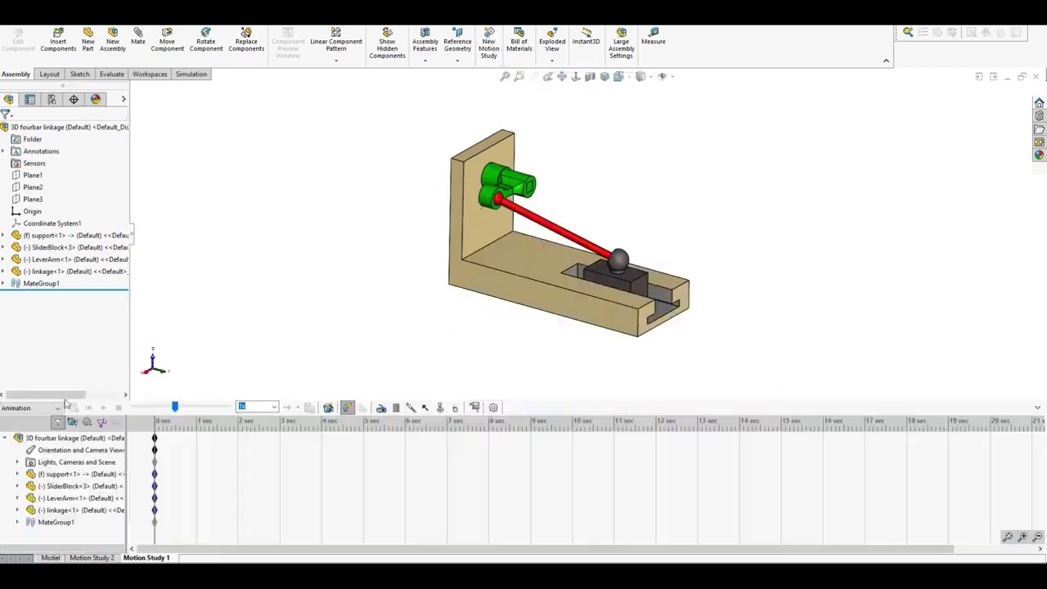
{"action": "left_click", "coordinate": [49, 407]}
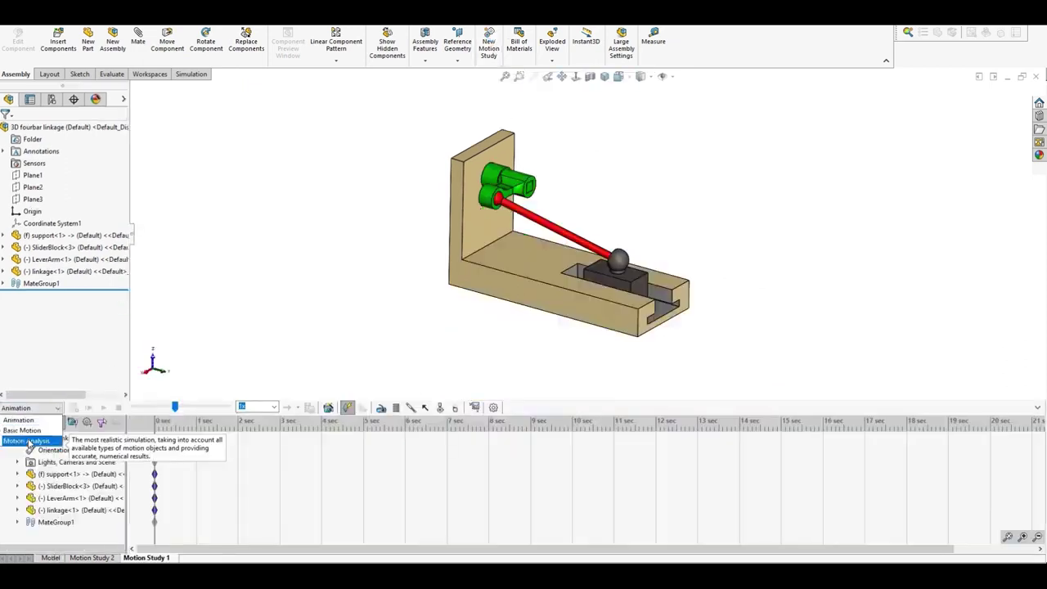
{"action": "left_click", "coordinate": [30, 441]}
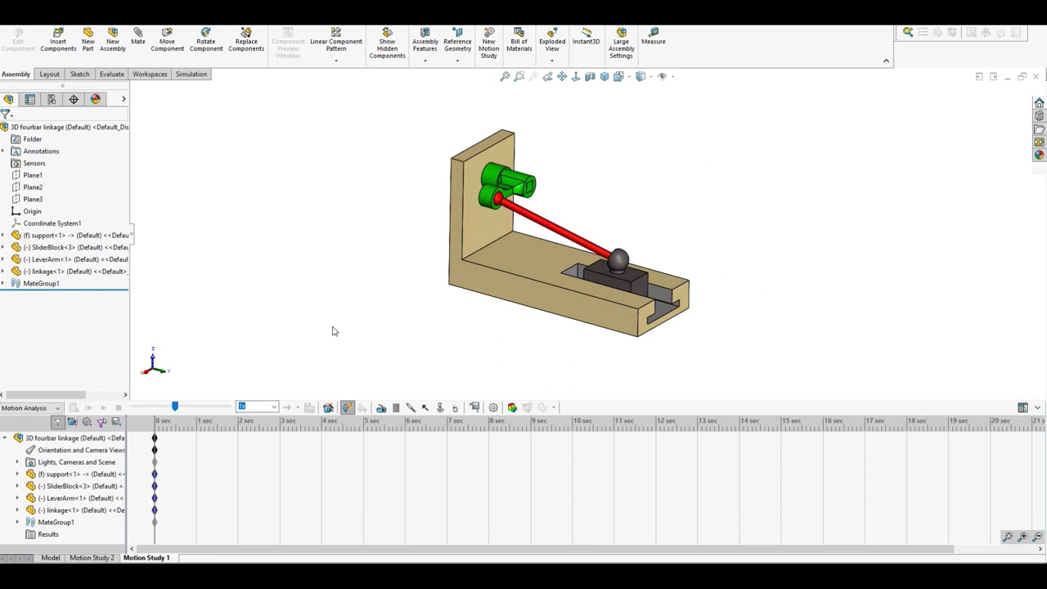
{"action": "left_click", "coordinate": [455, 408]}
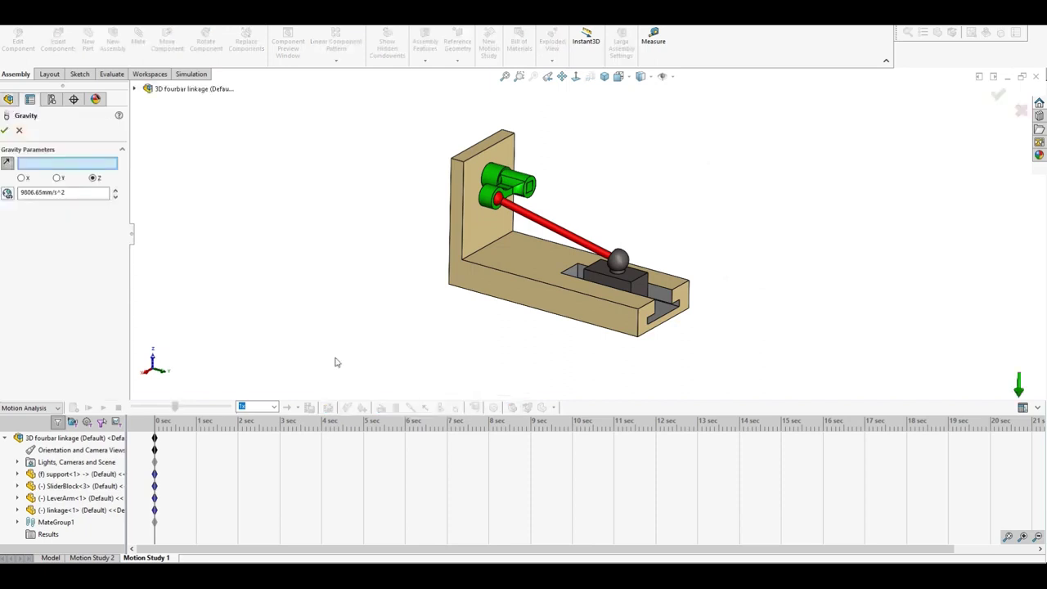
{"action": "left_click", "coordinate": [5, 131]}
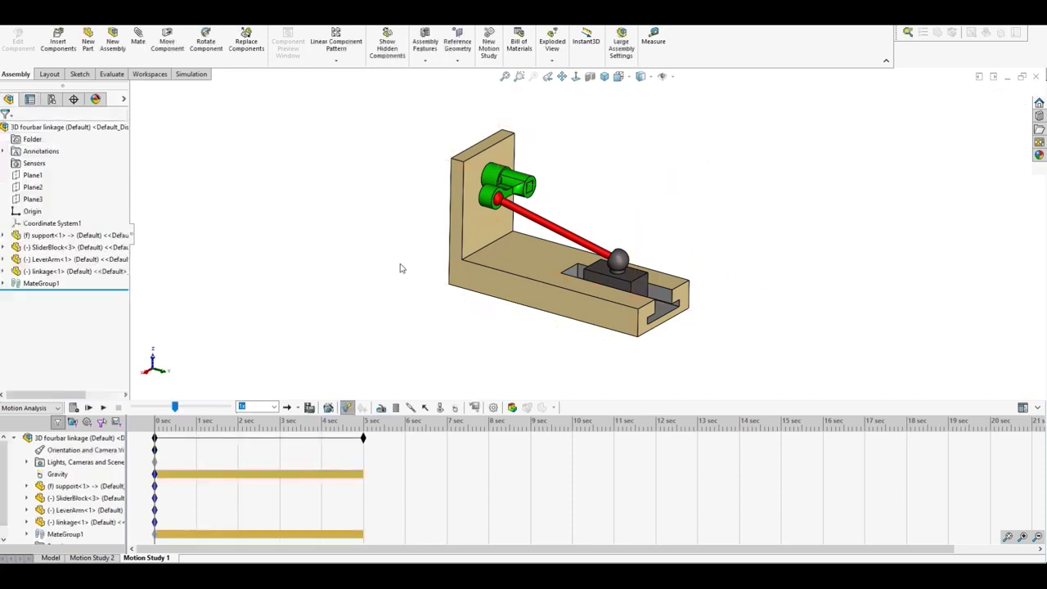
Step: Place a rotary motor on the LeverArm's circular face at a constant speed of 60 RPM
{"action": "left_click", "coordinate": [381, 407]}
{"action": "middle_click_drag", "start_coordinate": [449, 235], "coordinate": [529, 231]}
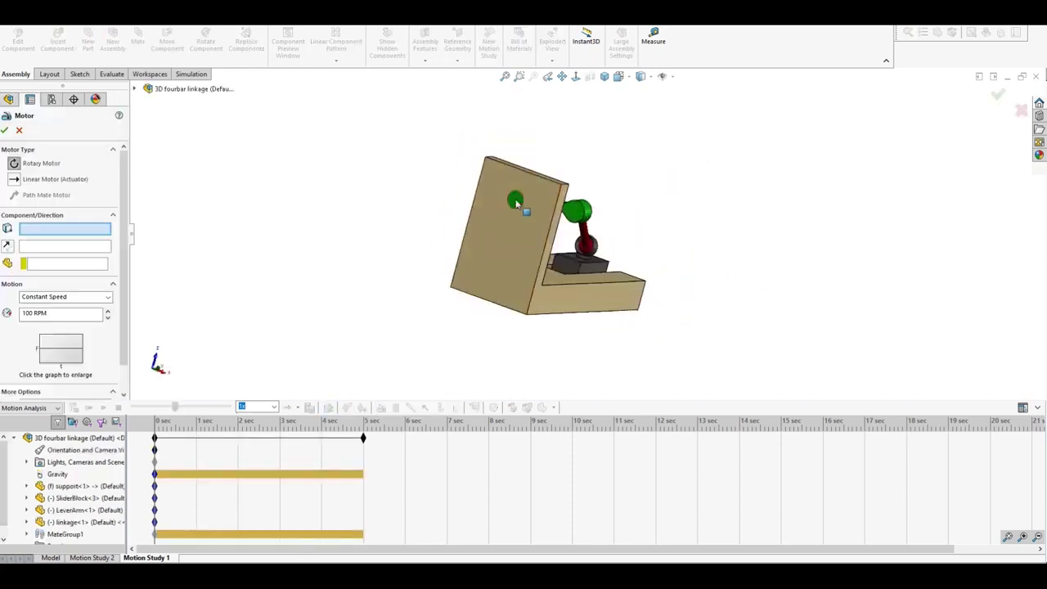
{"action": "left_click", "coordinate": [515, 202]}
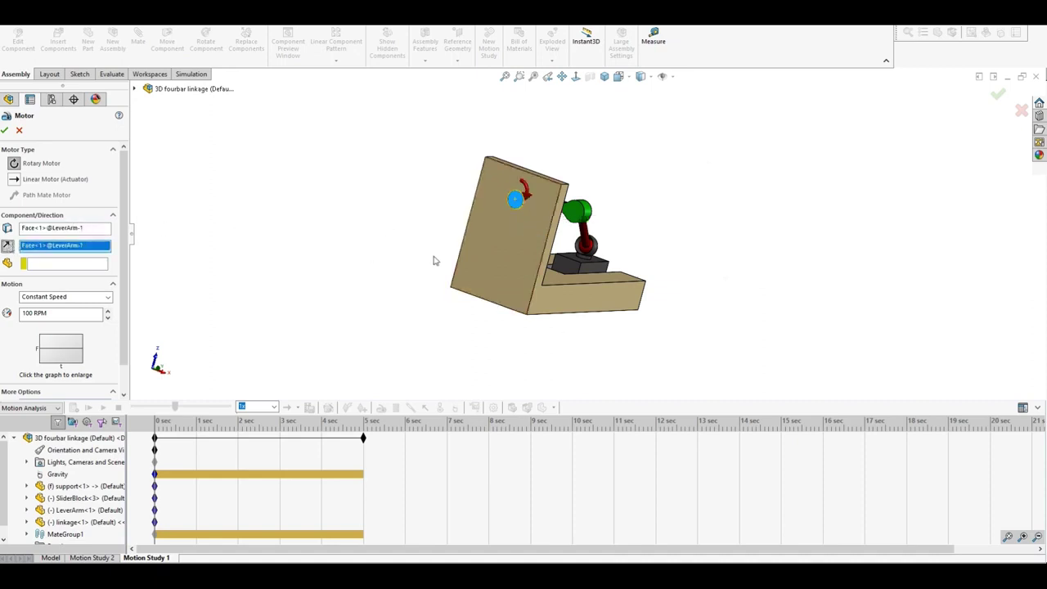
{"action": "key", "text": "ctrl+1"}
{"action": "double_click", "coordinate": [40, 315]}
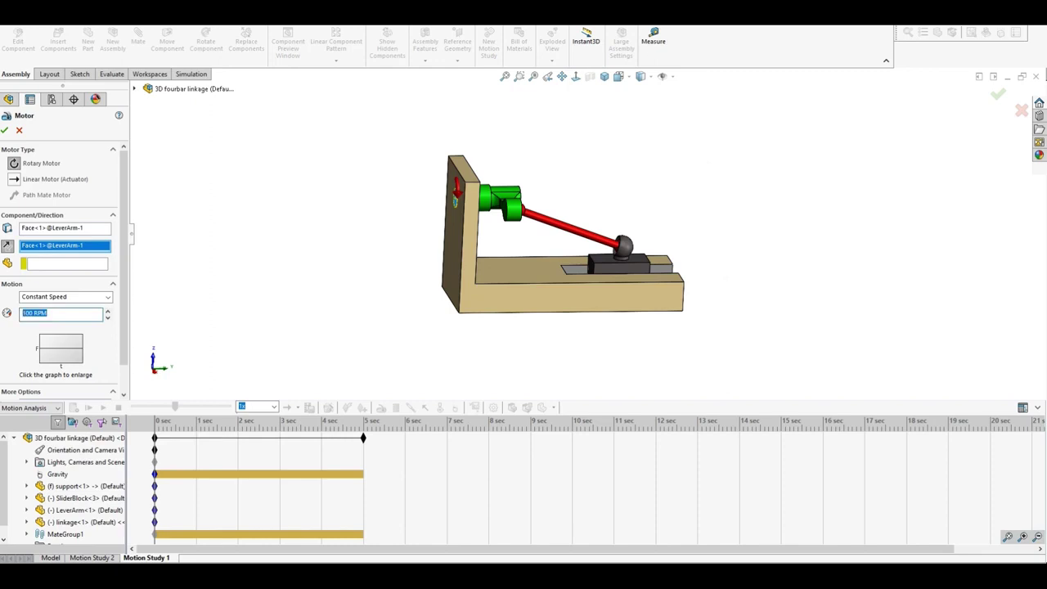
{"action": "type", "text": "360"}
{"action": "key", "text": "Return"}
Step: Accept the rotary motor, move the end time key from 5 s to 4 s, and calculate
{"action": "left_click", "coordinate": [4, 131]}
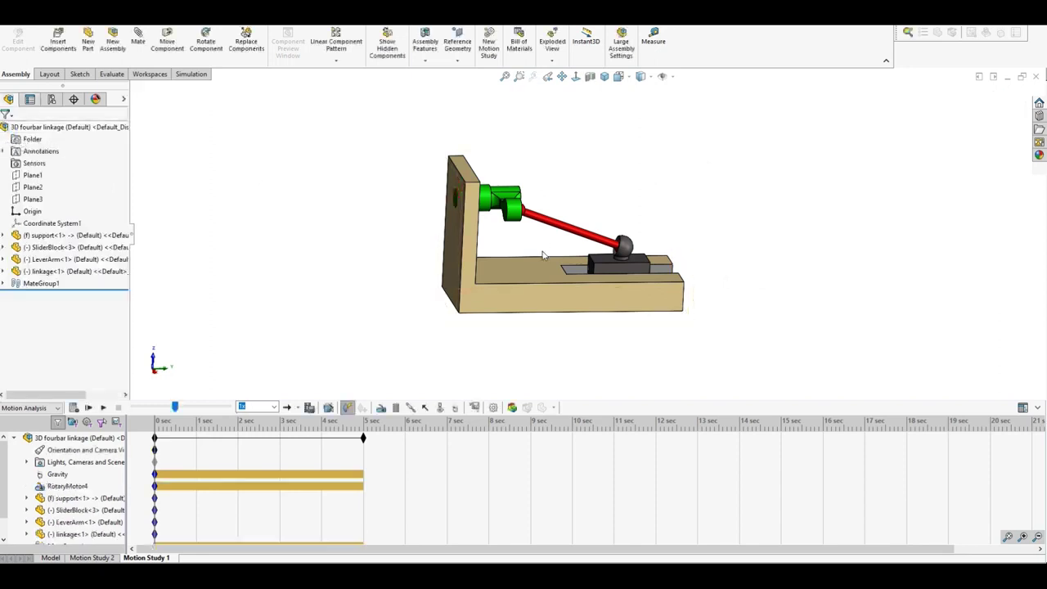
{"action": "middle_click_drag", "start_coordinate": [505, 243], "coordinate": [551, 261]}
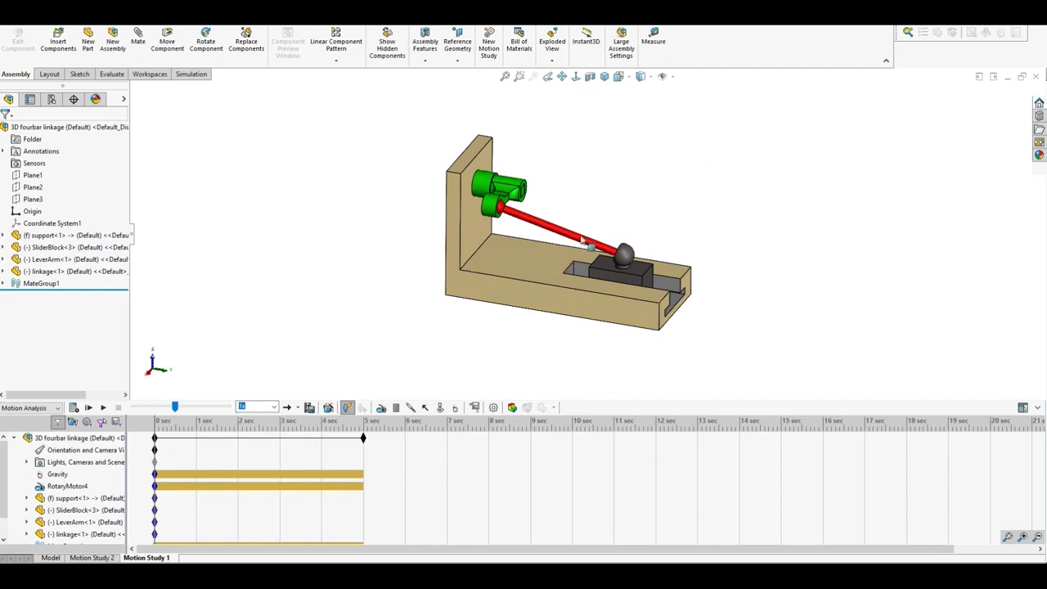
{"action": "middle_click_drag", "start_coordinate": [552, 260], "coordinate": [585, 220]}
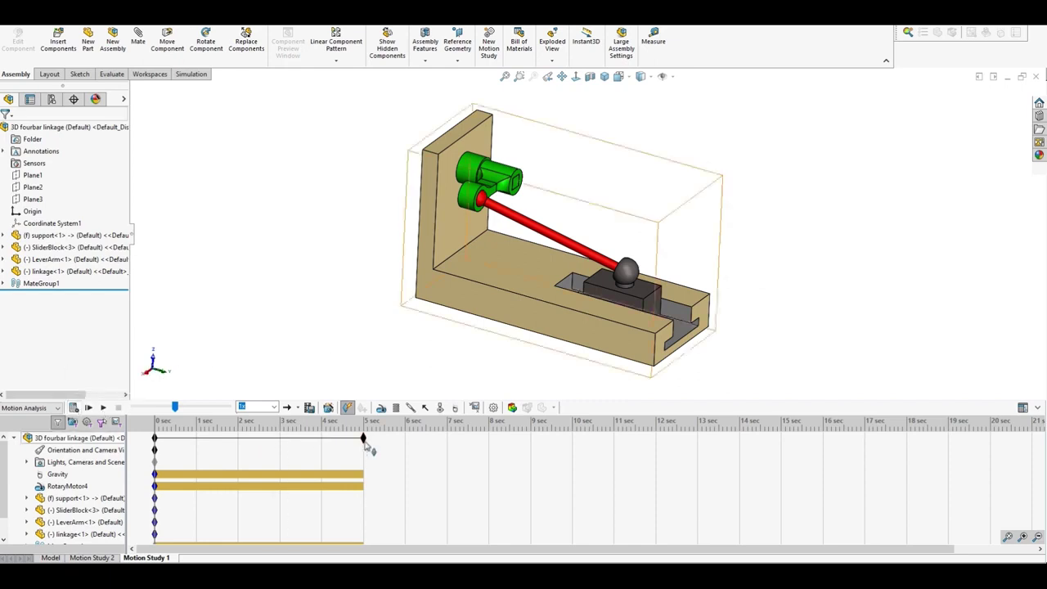
{"action": "left_click_drag", "start_coordinate": [363, 437], "coordinate": [321, 439]}
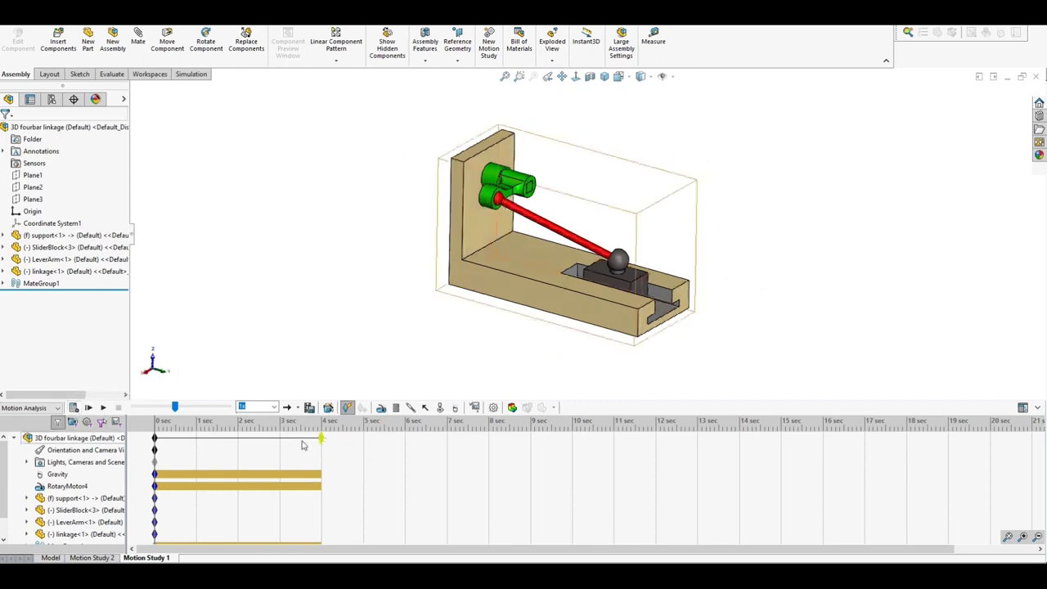
{"action": "left_click", "coordinate": [73, 409]}
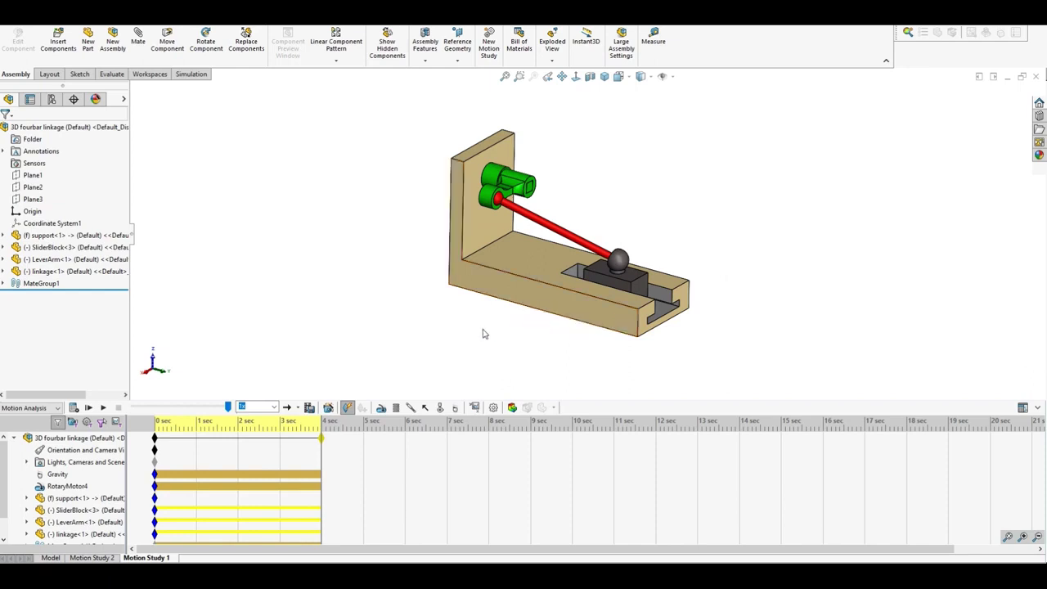
{"action": "left_click", "coordinate": [475, 407]}
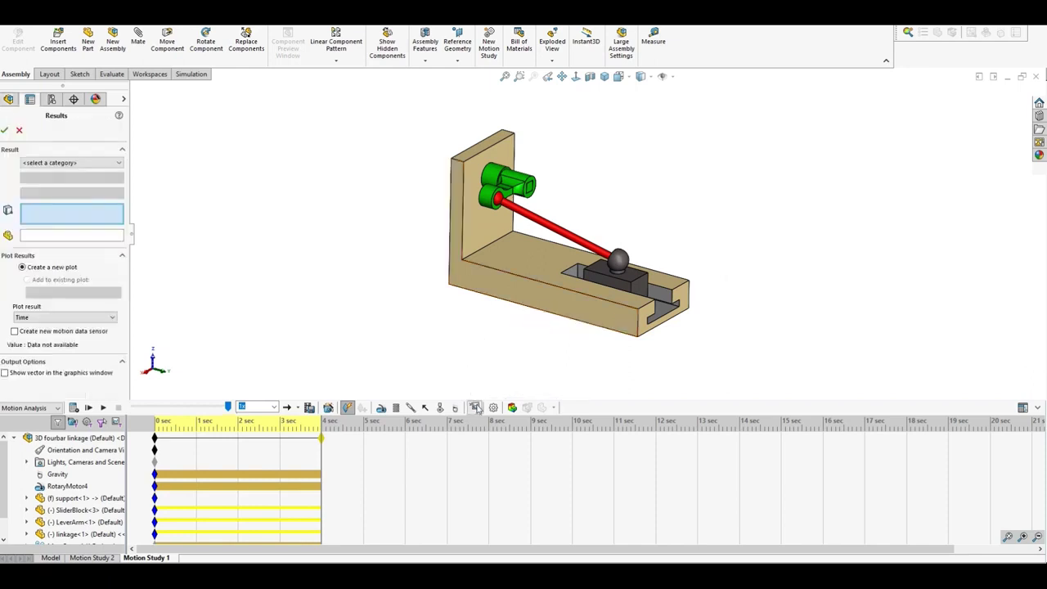
Step: Create Plot6: Y-component linear displacement of a SliderBlock face versus time
{"action": "left_click", "coordinate": [66, 165]}
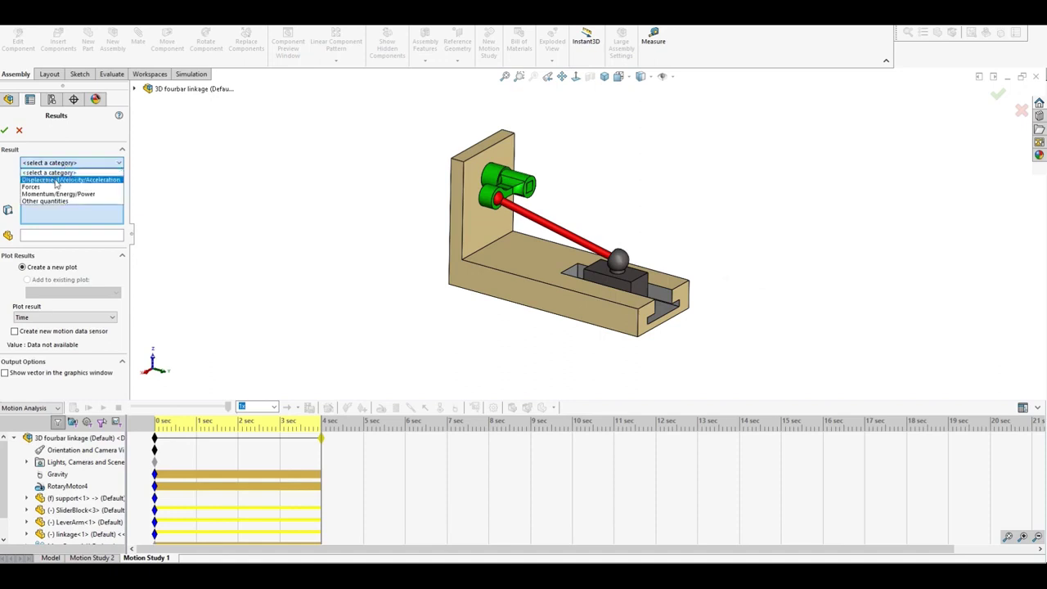
{"action": "left_click", "coordinate": [56, 181]}
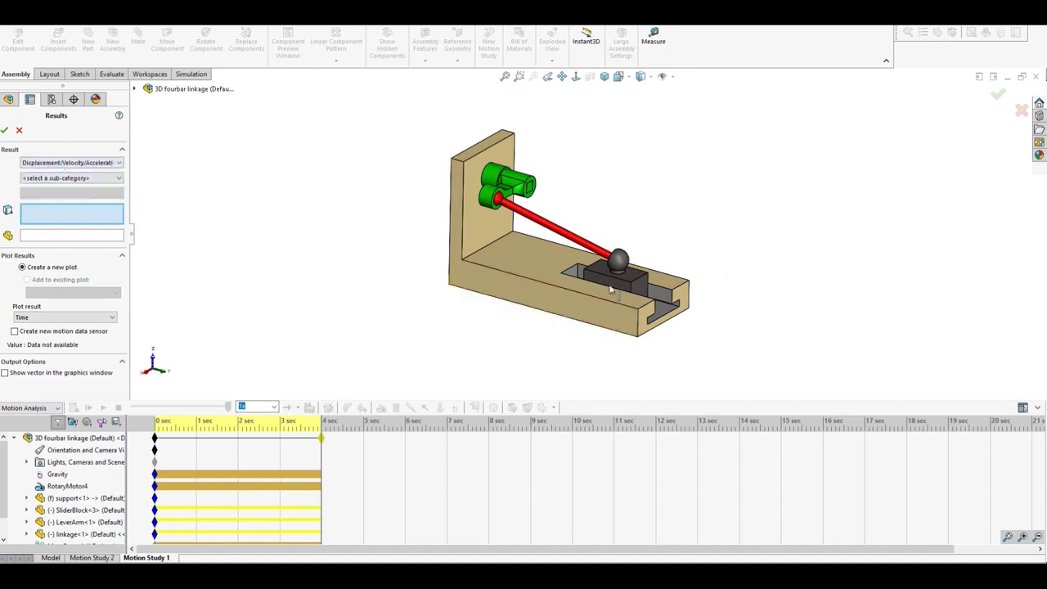
{"action": "left_click", "coordinate": [65, 179]}
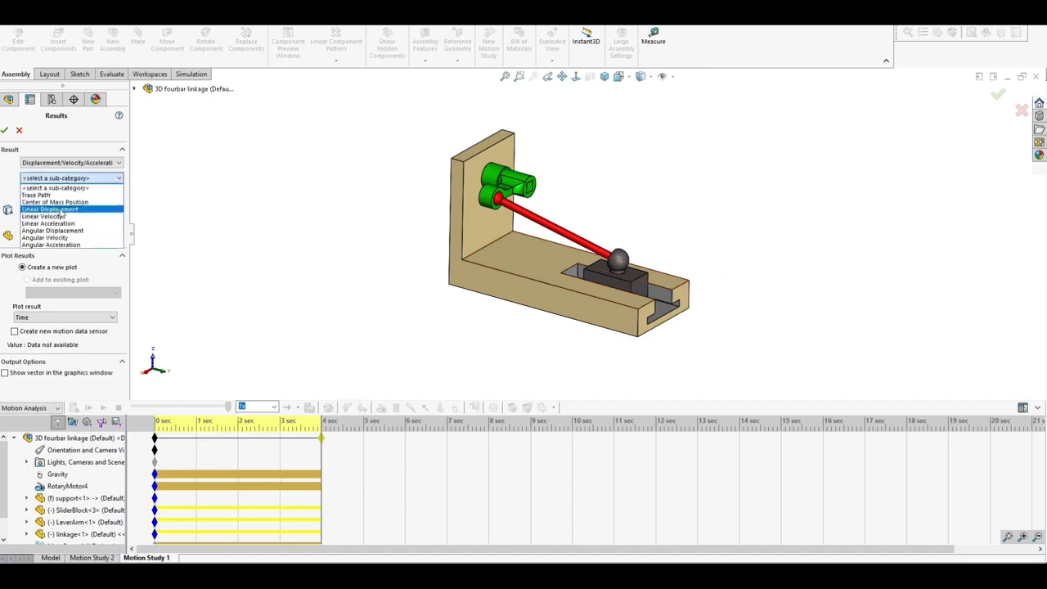
{"action": "left_click", "coordinate": [54, 209]}
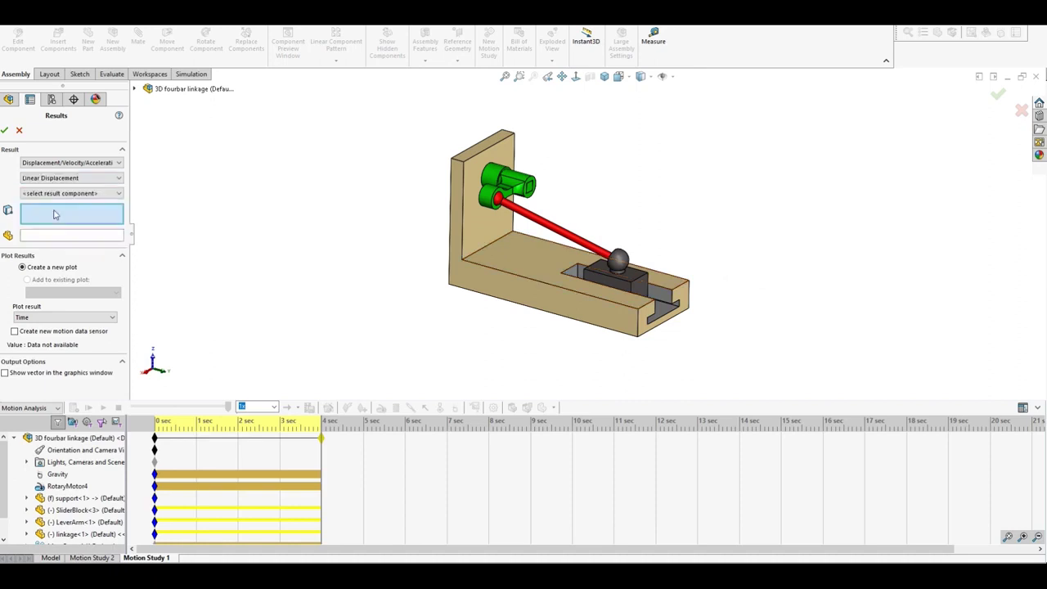
{"action": "left_click", "coordinate": [54, 193]}
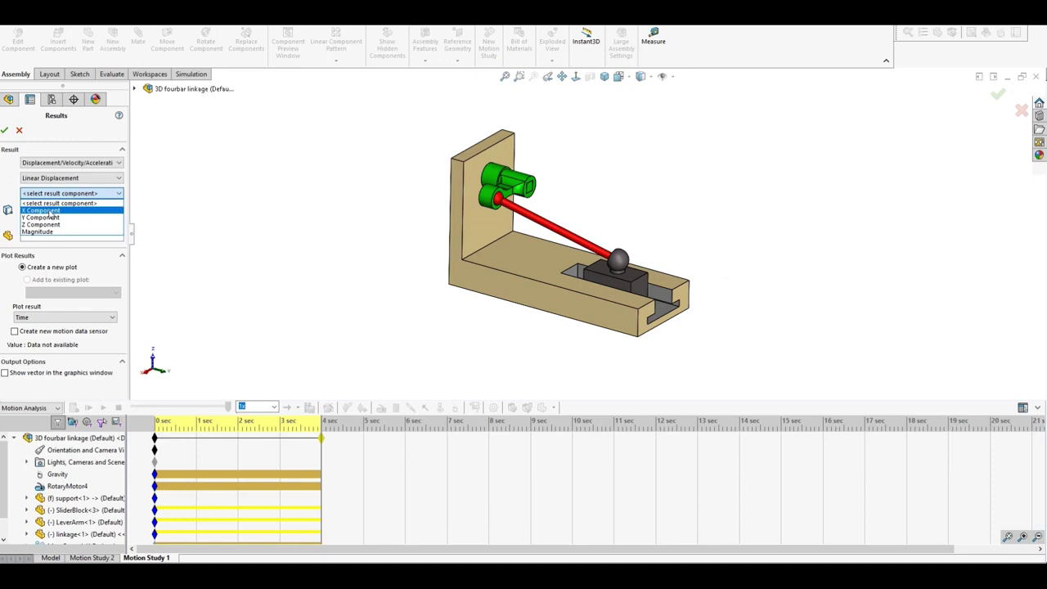
{"action": "left_click", "coordinate": [47, 218]}
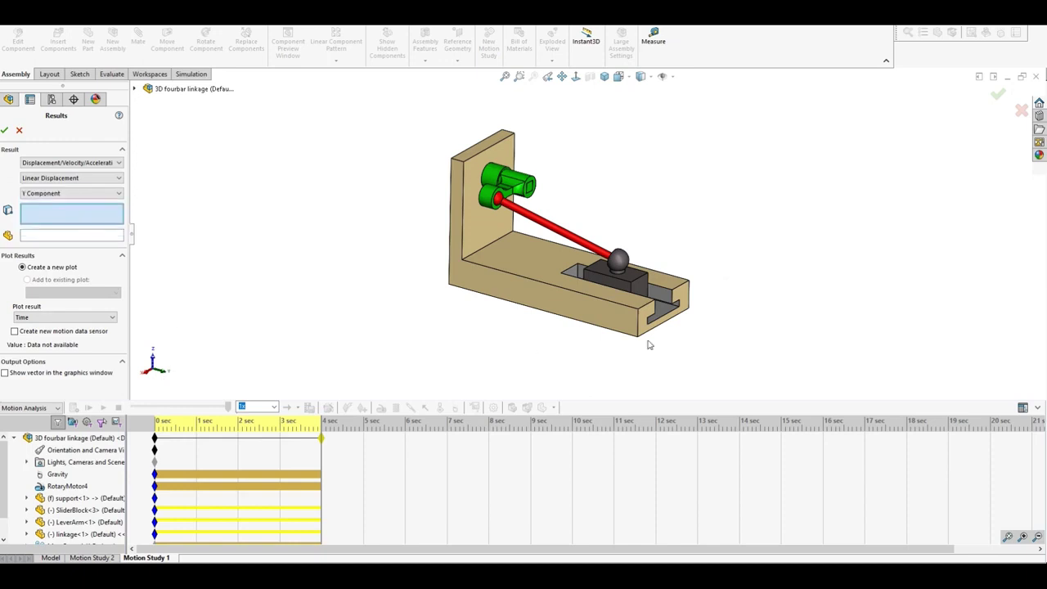
{"action": "left_click", "coordinate": [645, 290]}
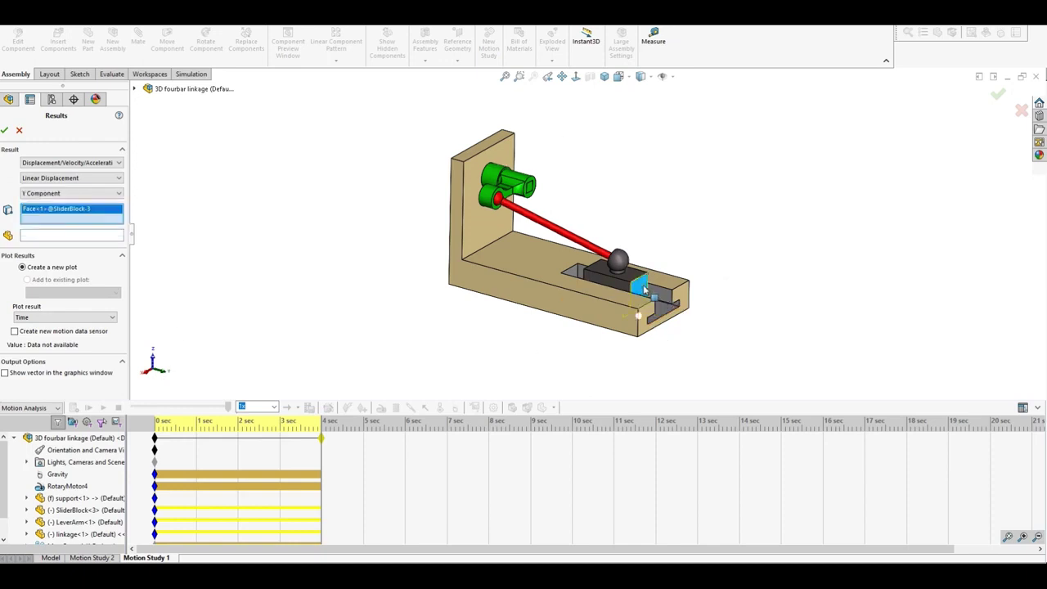
{"action": "left_click", "coordinate": [4, 130]}
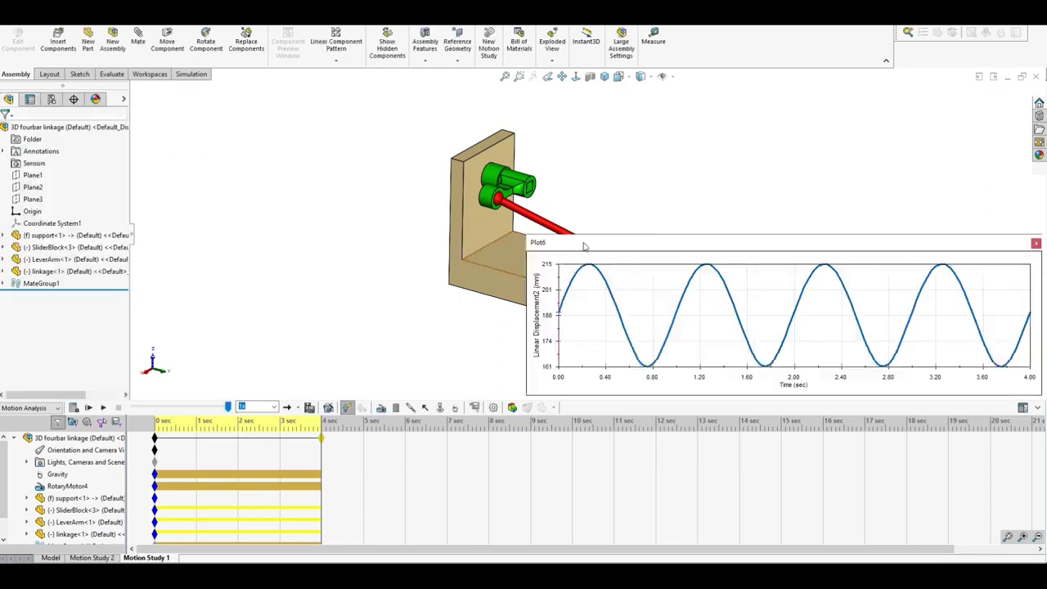
Step: Open Plot6 with Edit Feature and move its plot window to the lower right
{"action": "left_click_drag", "start_coordinate": [538, 243], "coordinate": [276, 196]}
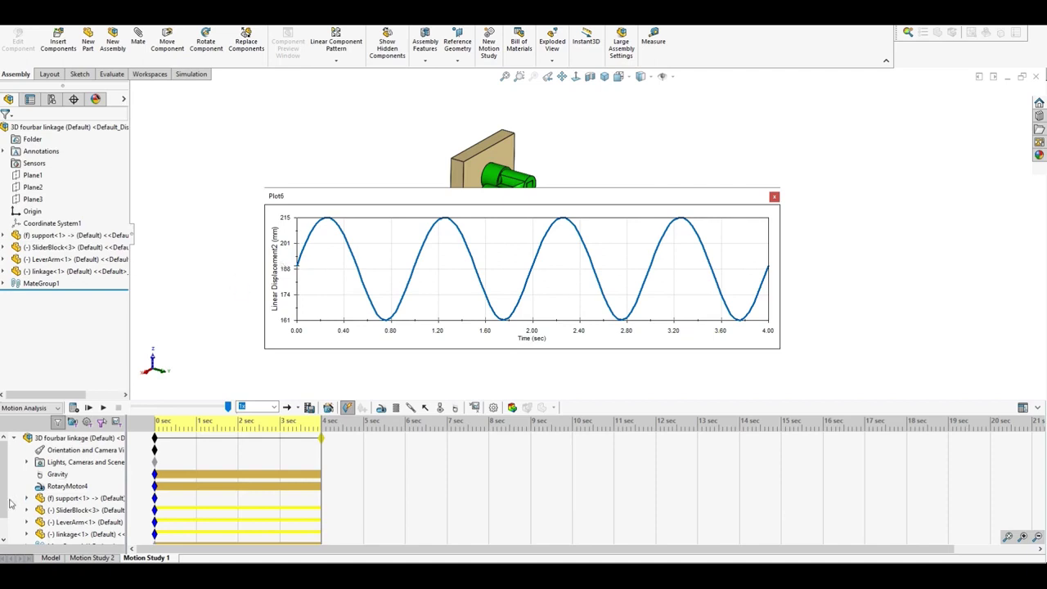
{"action": "scroll", "coordinate": [10, 504], "scroll_direction": "down", "scroll_amount": 1}
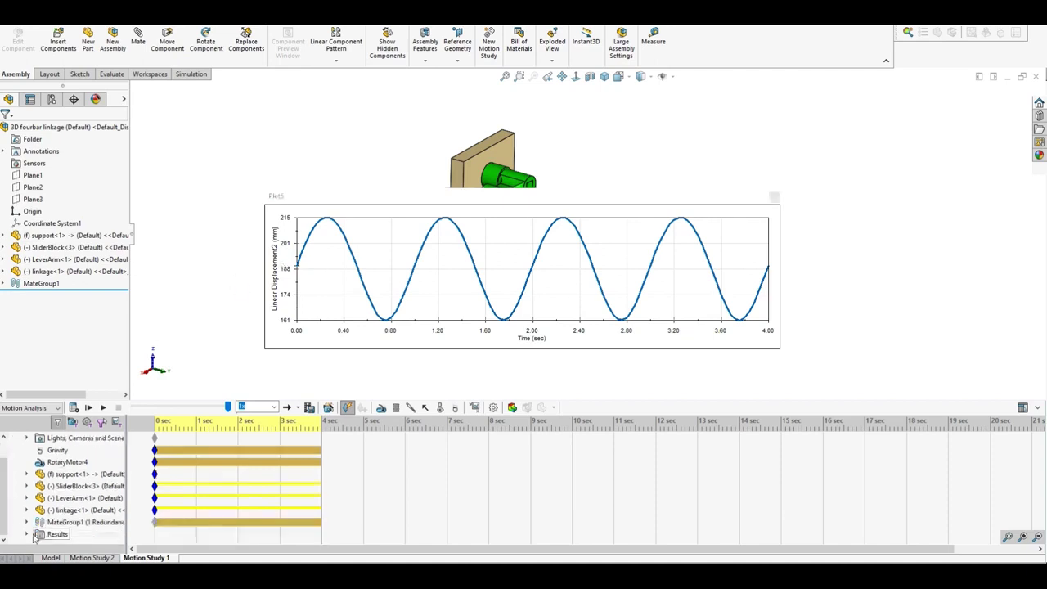
{"action": "left_click", "coordinate": [27, 534]}
{"action": "right_click", "coordinate": [73, 534]}
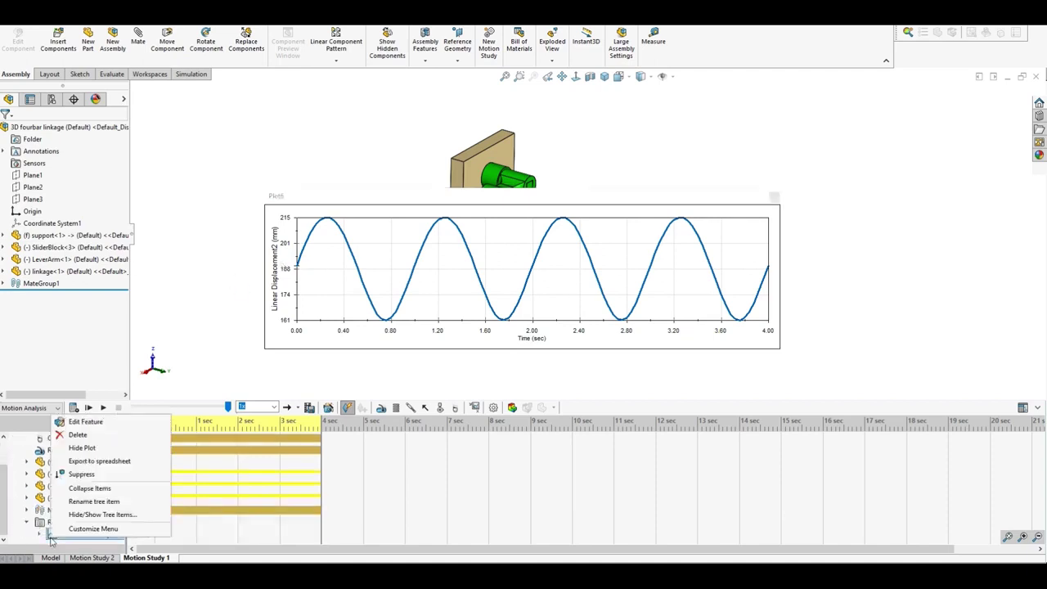
{"action": "left_click", "coordinate": [85, 421]}
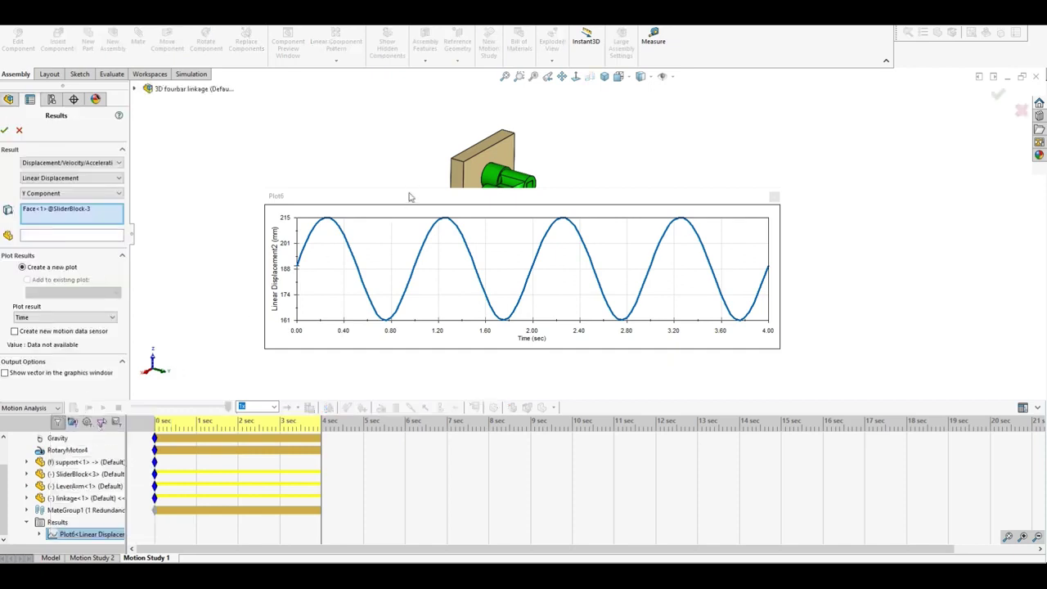
{"action": "mouse_move", "coordinate": [409, 196]}
{"action": "left_mouse_down"}
{"action": "mouse_move", "coordinate": [609, 305]}
{"action": "mouse_move", "coordinate": [597, 329]}
{"action": "left_mouse_up"}
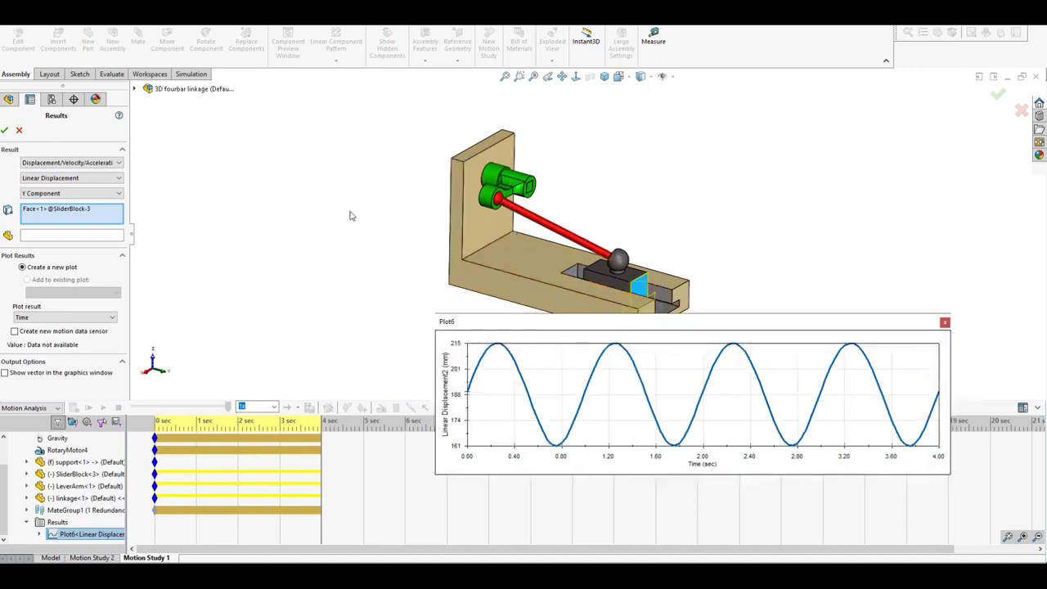
Step: Plot the slider displacement against a new result: RotaryMotor4's angular displacement magnitude
{"action": "left_click", "coordinate": [41, 317]}
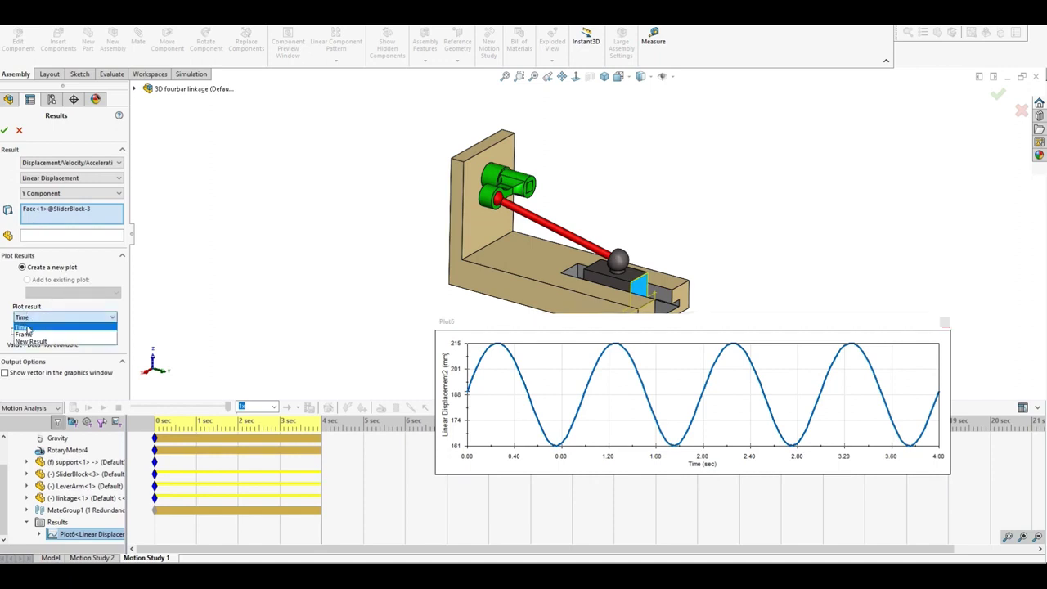
{"action": "left_click", "coordinate": [31, 341]}
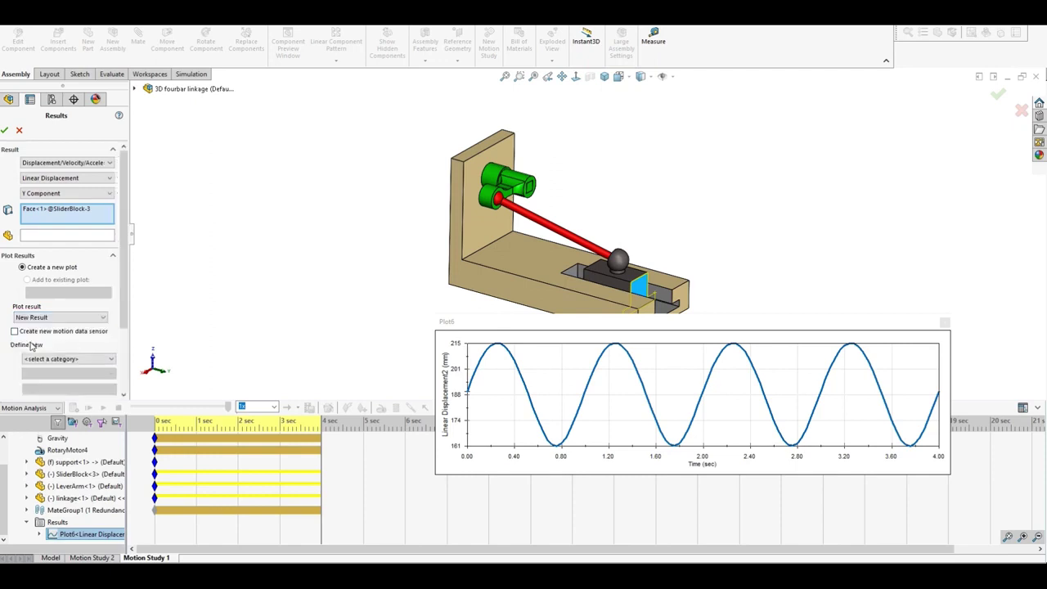
{"action": "left_click", "coordinate": [50, 358]}
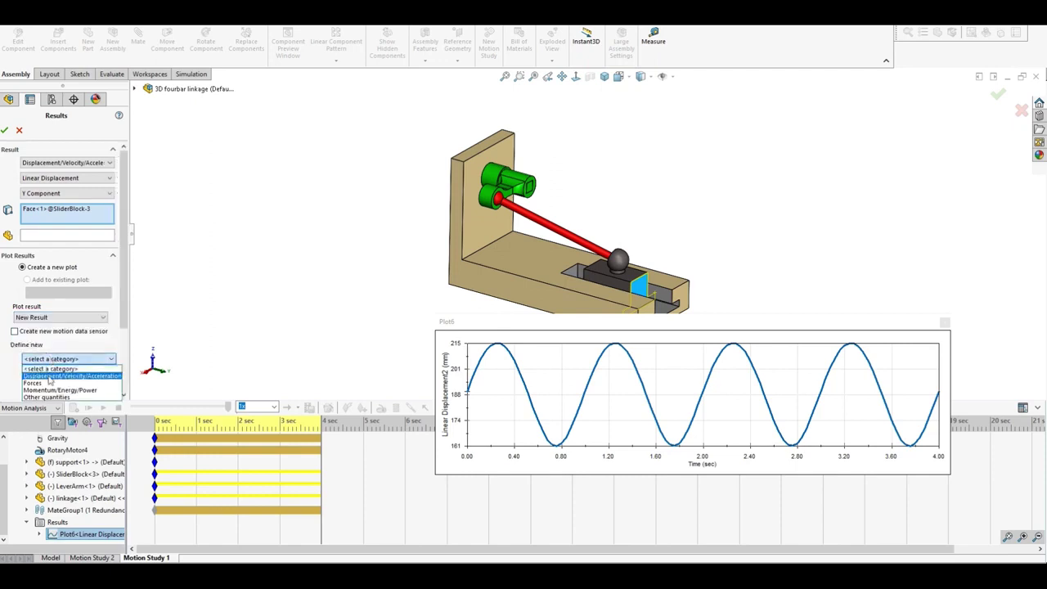
{"action": "left_click", "coordinate": [50, 367]}
{"action": "scroll", "coordinate": [98, 327], "scroll_direction": "down", "scroll_amount": 3}
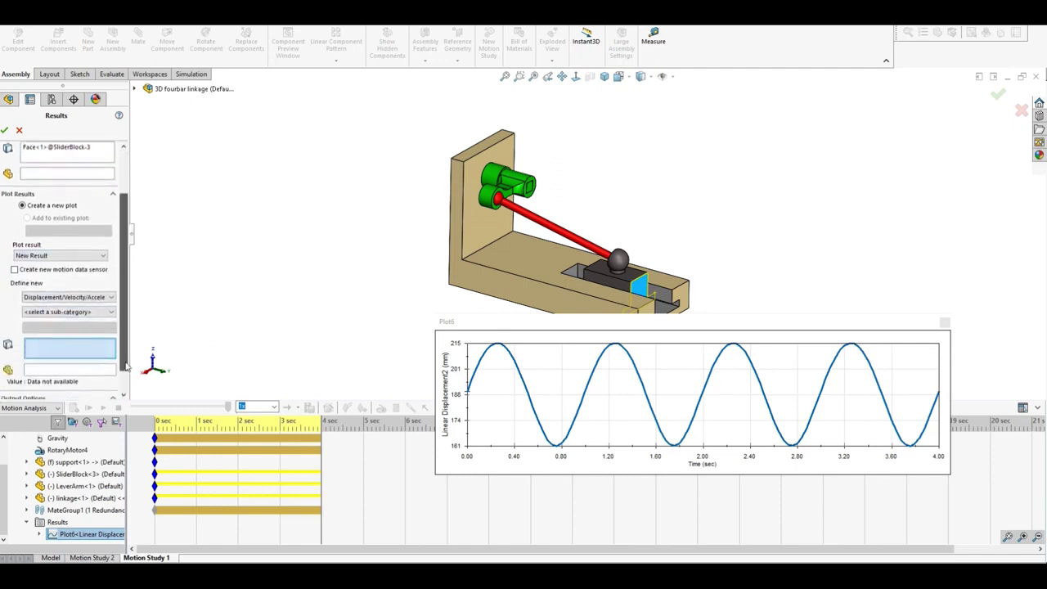
{"action": "left_click", "coordinate": [50, 306]}
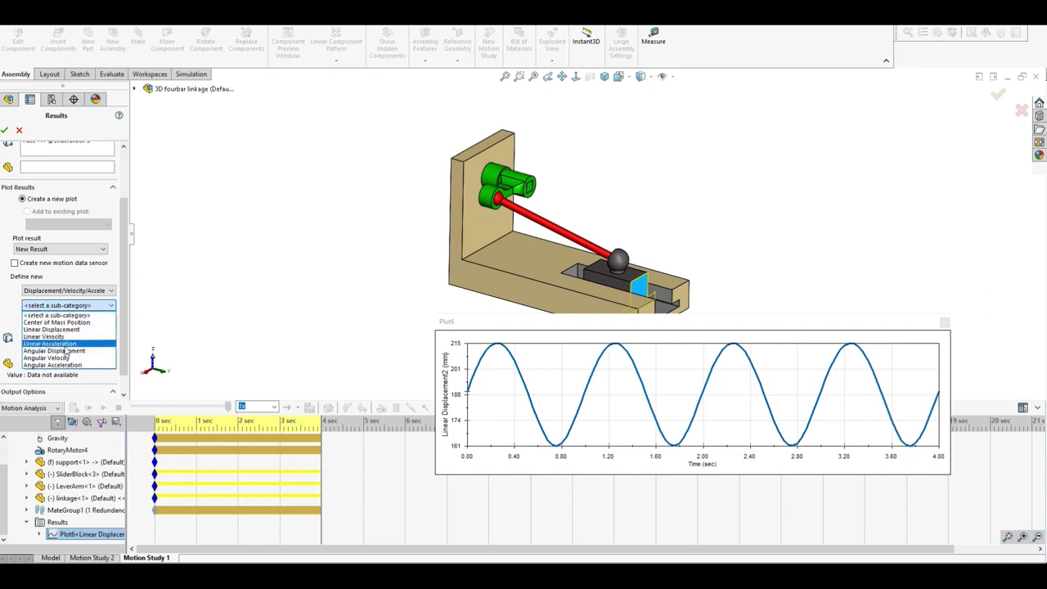
{"action": "left_click", "coordinate": [61, 352]}
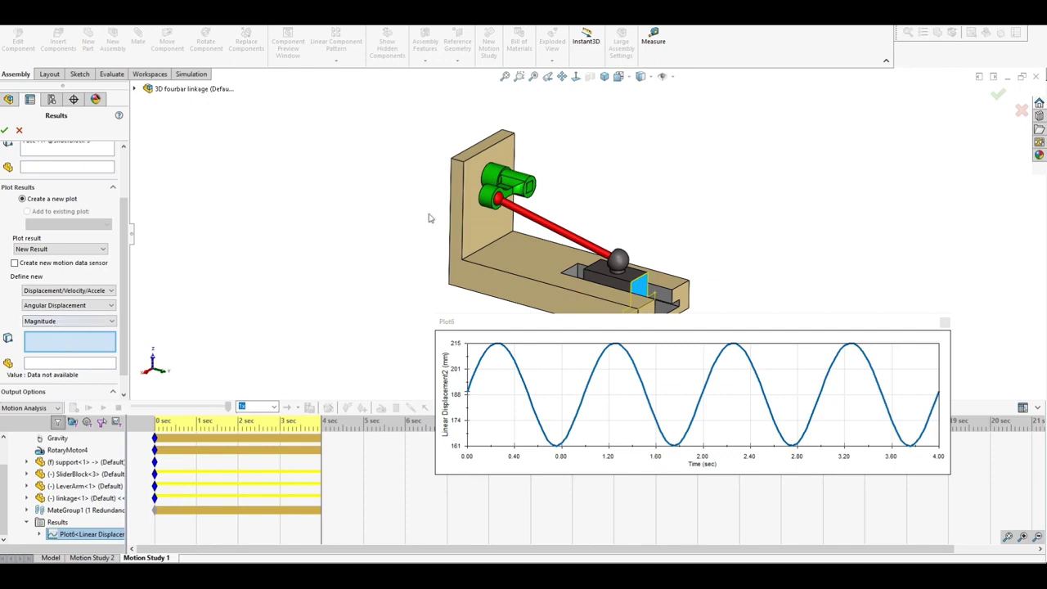
{"action": "middle_click_drag", "start_coordinate": [429, 217], "coordinate": [112, 316]}
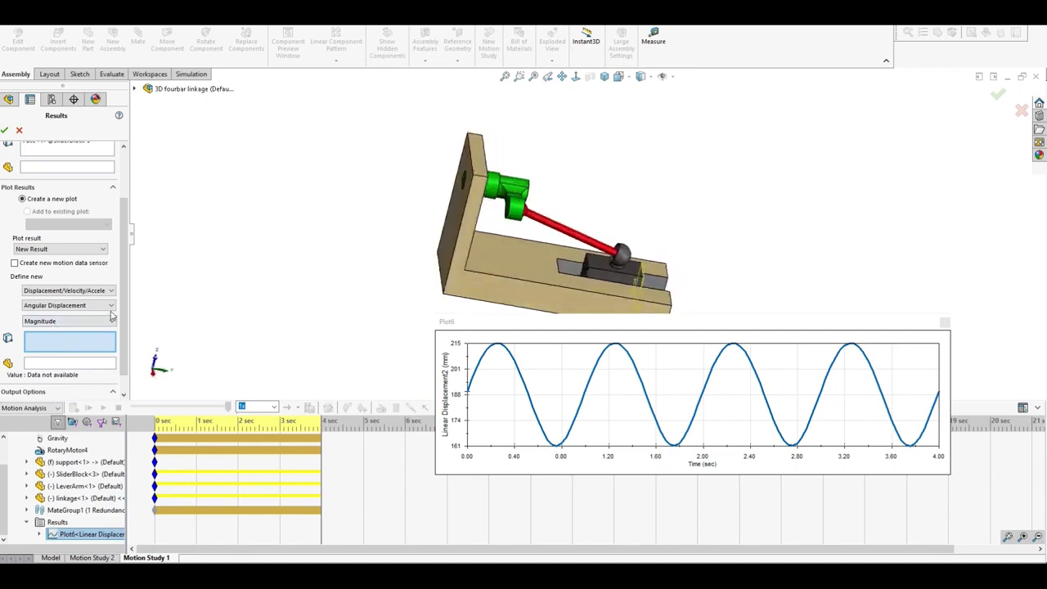
{"action": "left_click", "coordinate": [63, 450]}
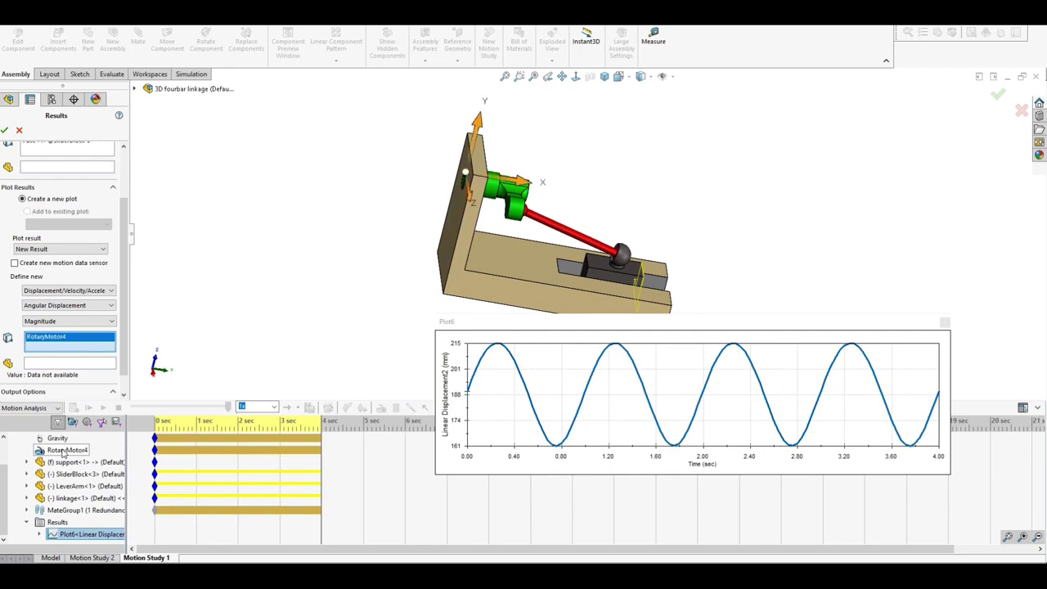
{"action": "scroll", "coordinate": [65, 287], "scroll_direction": "down", "scroll_amount": 1}
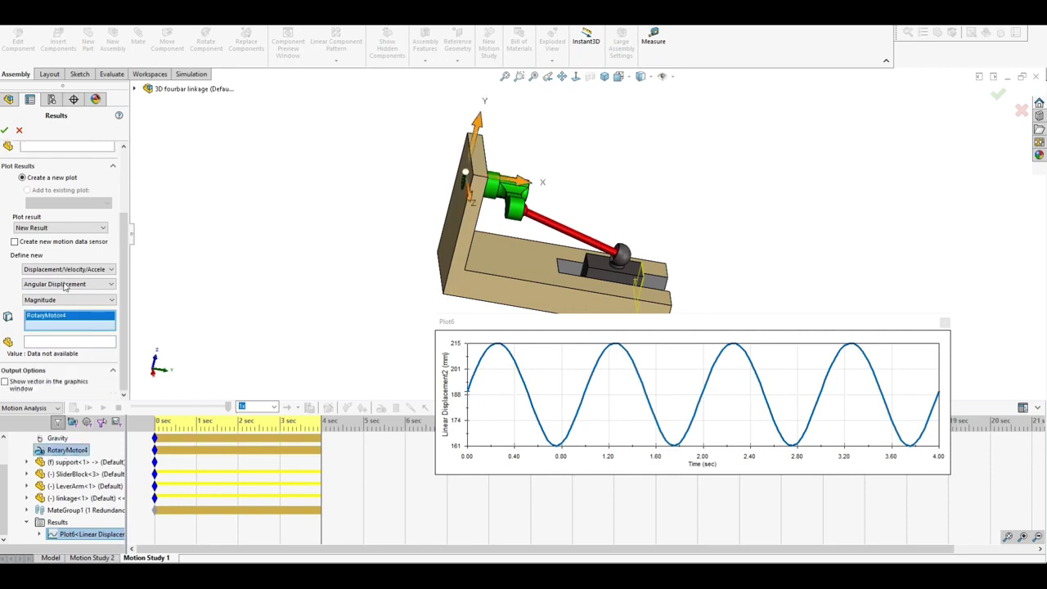
{"action": "left_click", "coordinate": [4, 131]}
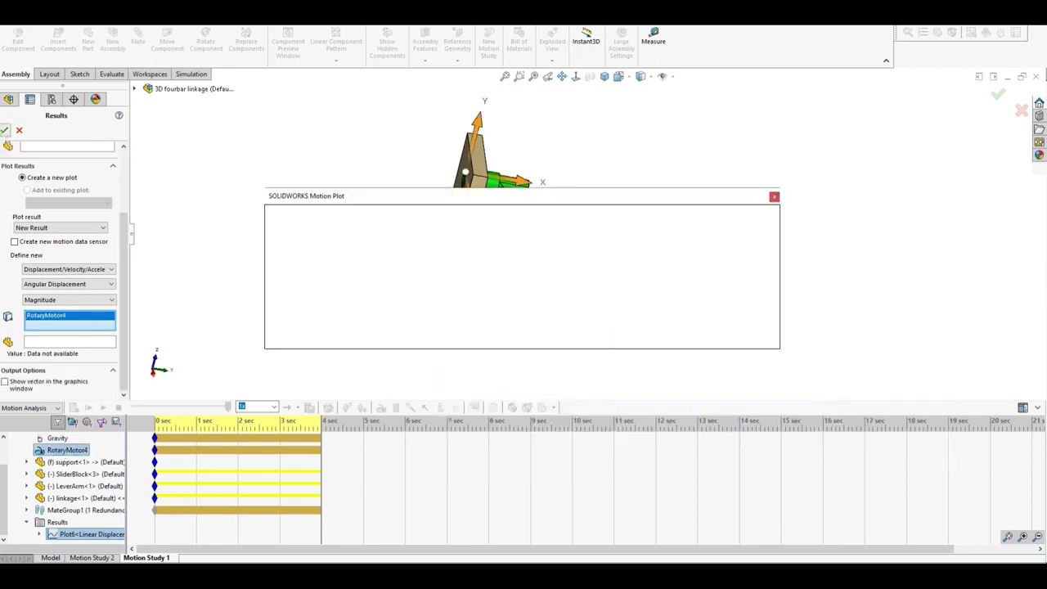
Step: Enlarge and reposition the displacement-versus-crank-angle plot, then close it and orbit the model
{"action": "left_click_drag", "start_coordinate": [775, 350], "coordinate": [795, 499]}
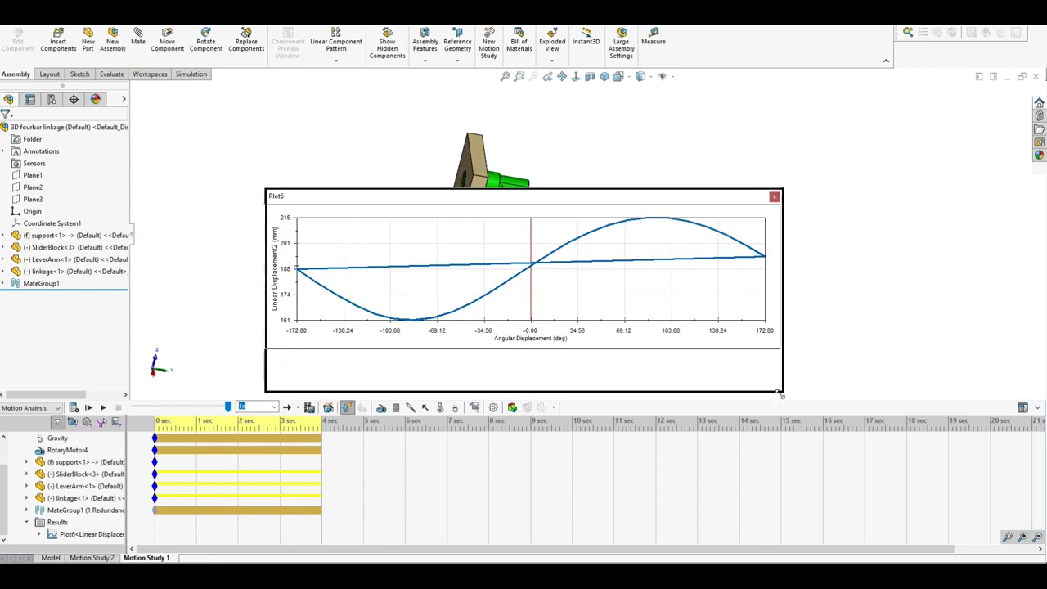
{"action": "mouse_move", "coordinate": [630, 203]}
{"action": "left_mouse_down"}
{"action": "mouse_move", "coordinate": [568, 178]}
{"action": "mouse_move", "coordinate": [519, 118]}
{"action": "left_mouse_up"}
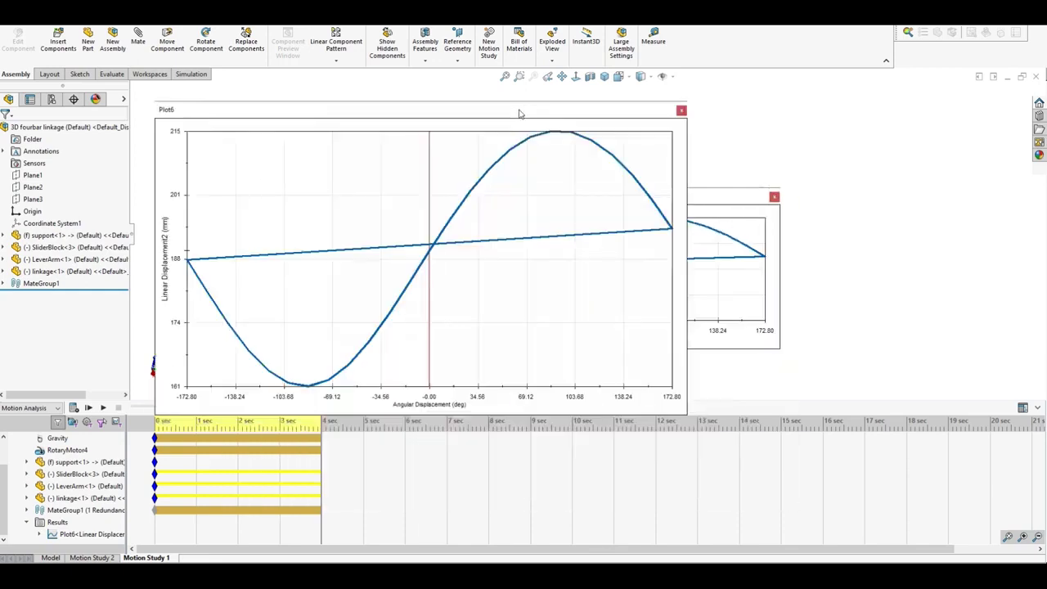
{"action": "left_click", "coordinate": [681, 111]}
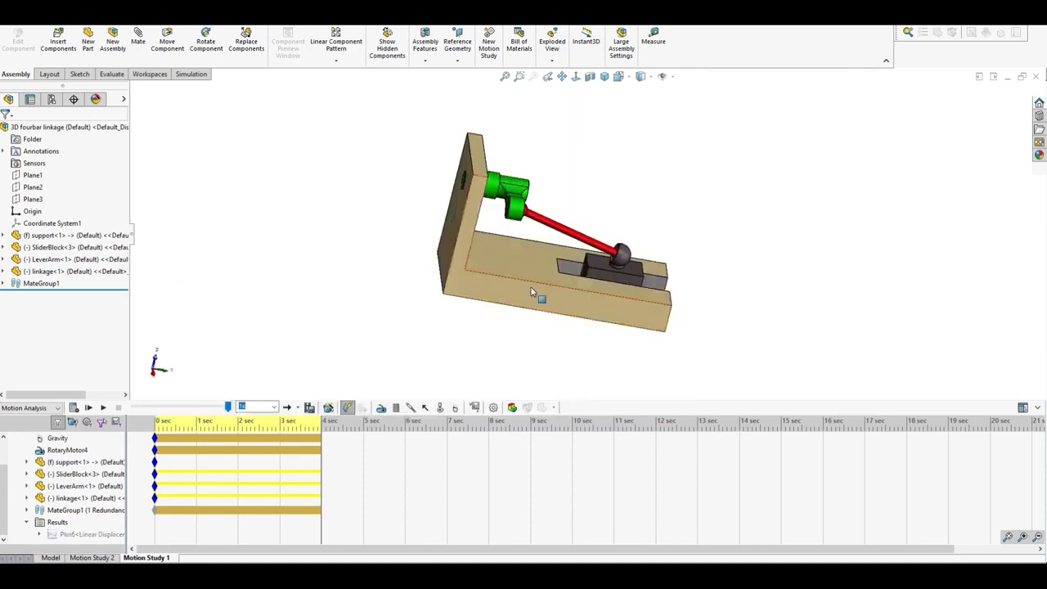
{"action": "mouse_move", "coordinate": [732, 201]}
{"action": "middle_mouse_down"}
{"action": "mouse_move", "coordinate": [517, 200]}
{"action": "mouse_move", "coordinate": [564, 263]}
{"action": "middle_mouse_up"}
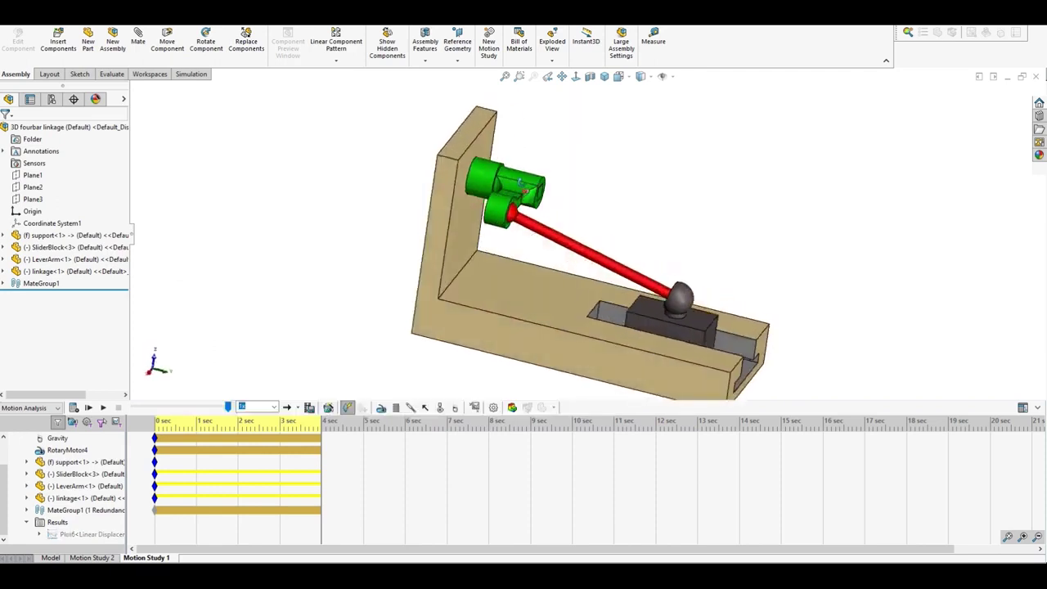
Step: Create Plot7 of RotaryMotor4's motor torque magnitude versus time, then move and close it
{"action": "left_click", "coordinate": [475, 408]}
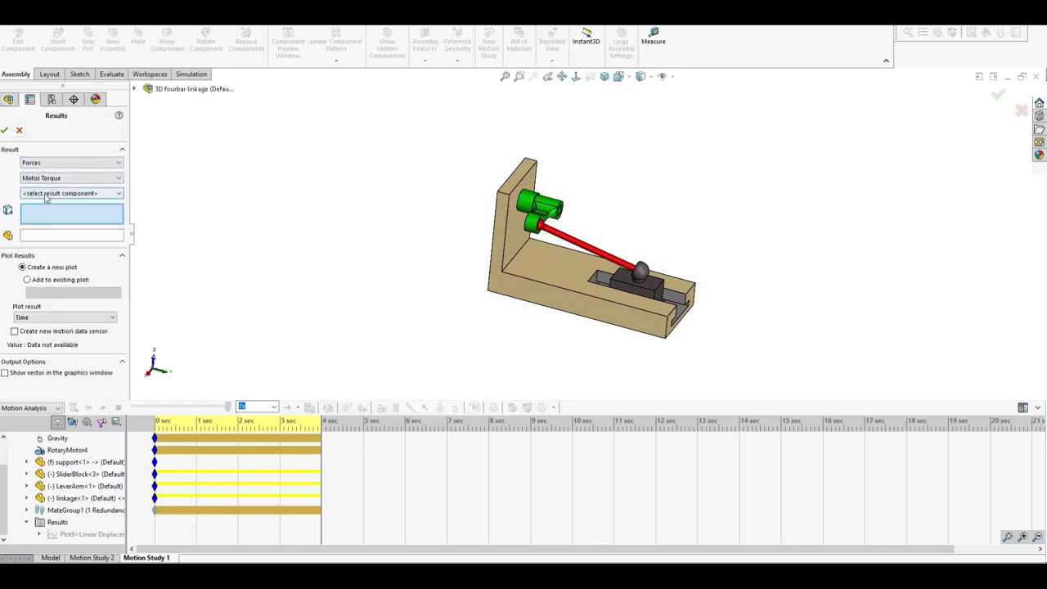
{"action": "left_click", "coordinate": [46, 194]}
{"action": "left_click", "coordinate": [49, 234]}
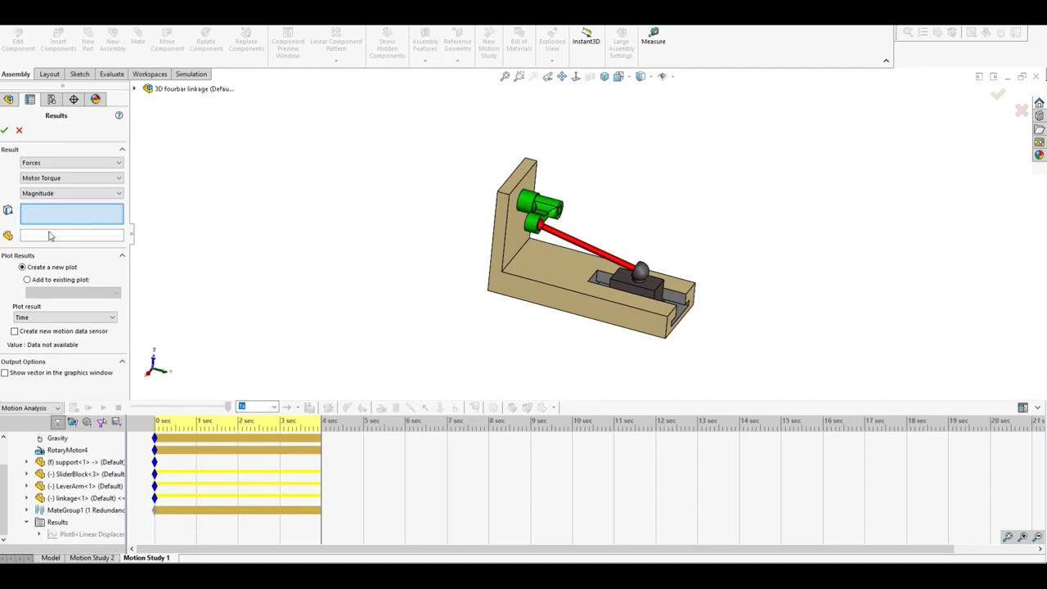
{"action": "left_click", "coordinate": [69, 450]}
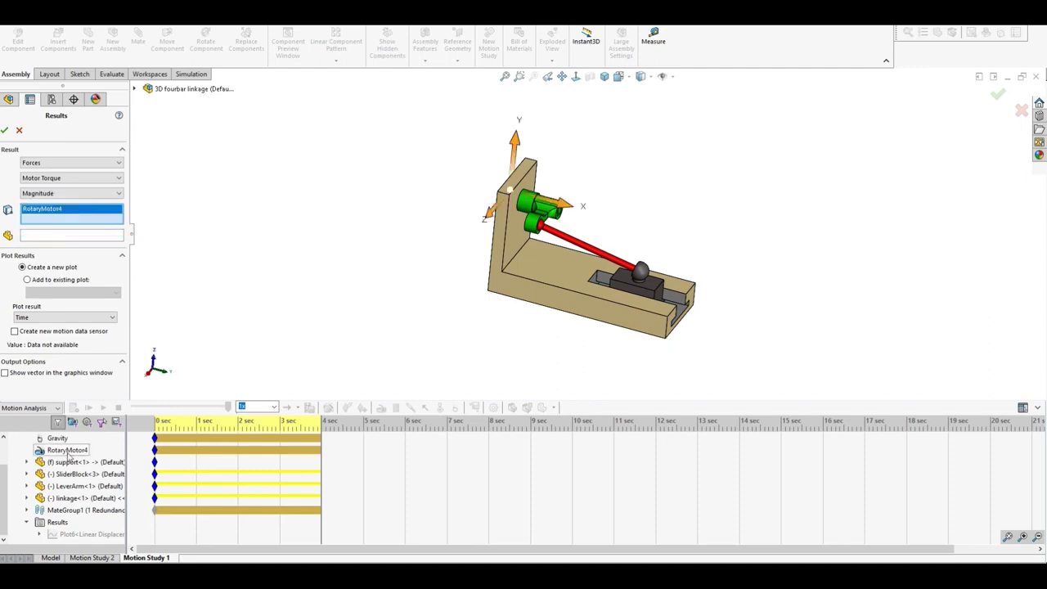
{"action": "left_click", "coordinate": [4, 130]}
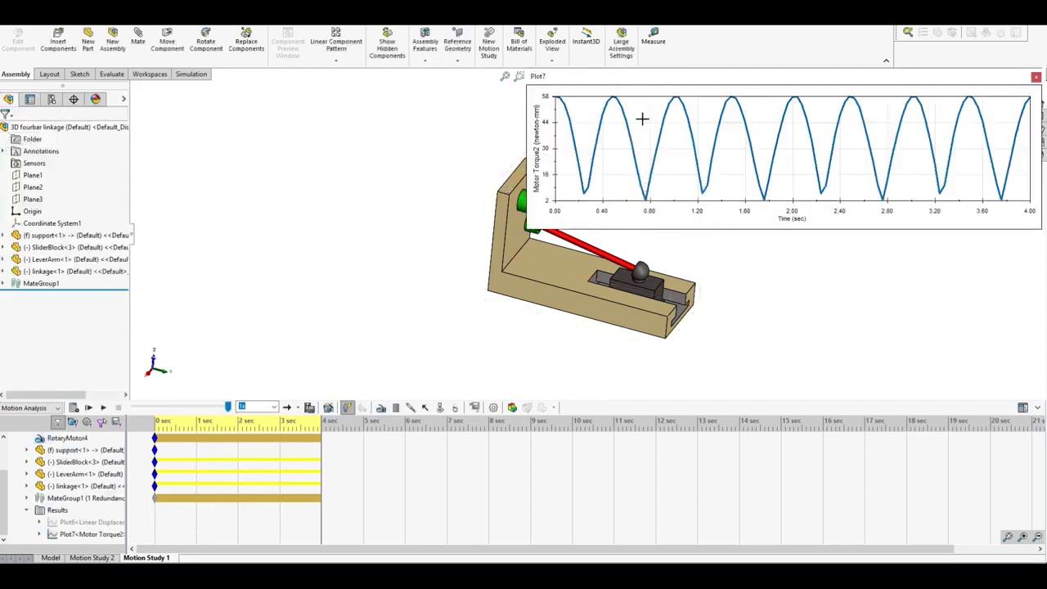
{"action": "mouse_move", "coordinate": [615, 82]}
{"action": "left_mouse_down"}
{"action": "mouse_move", "coordinate": [316, 222]}
{"action": "mouse_move", "coordinate": [218, 252]}
{"action": "left_mouse_up"}
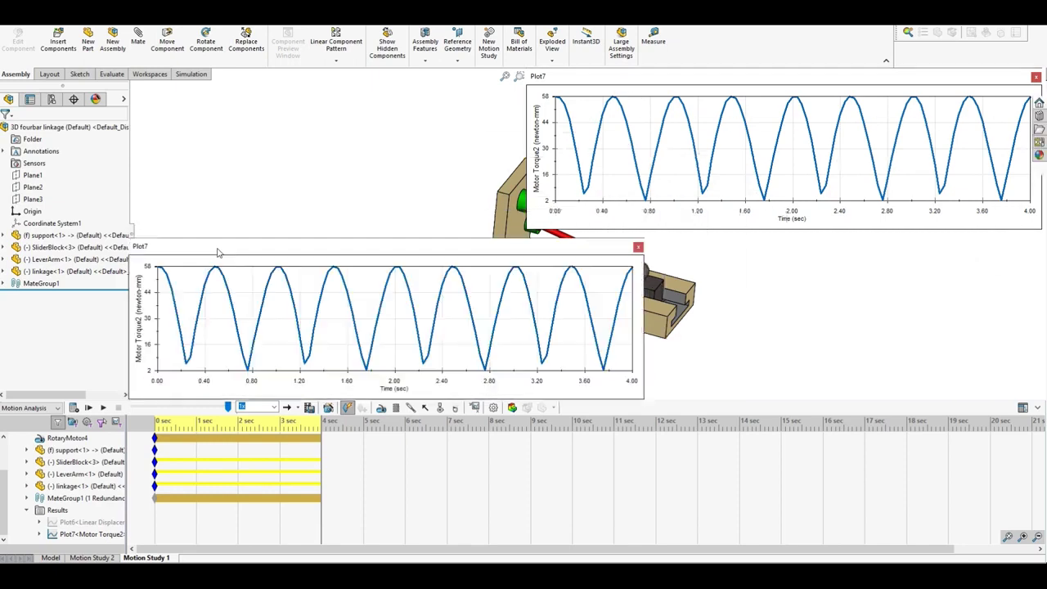
{"action": "left_click", "coordinate": [637, 247]}
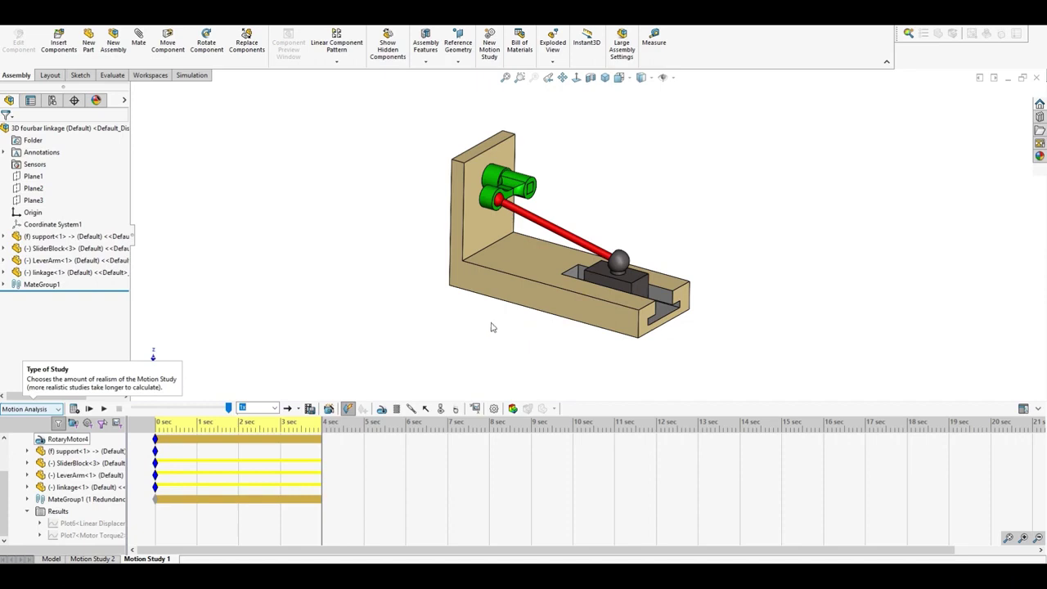
Step: Create Plot9 of RotaryMotor4's power consumption versus time under Momentum/Energy/Power
{"action": "left_click", "coordinate": [475, 408]}
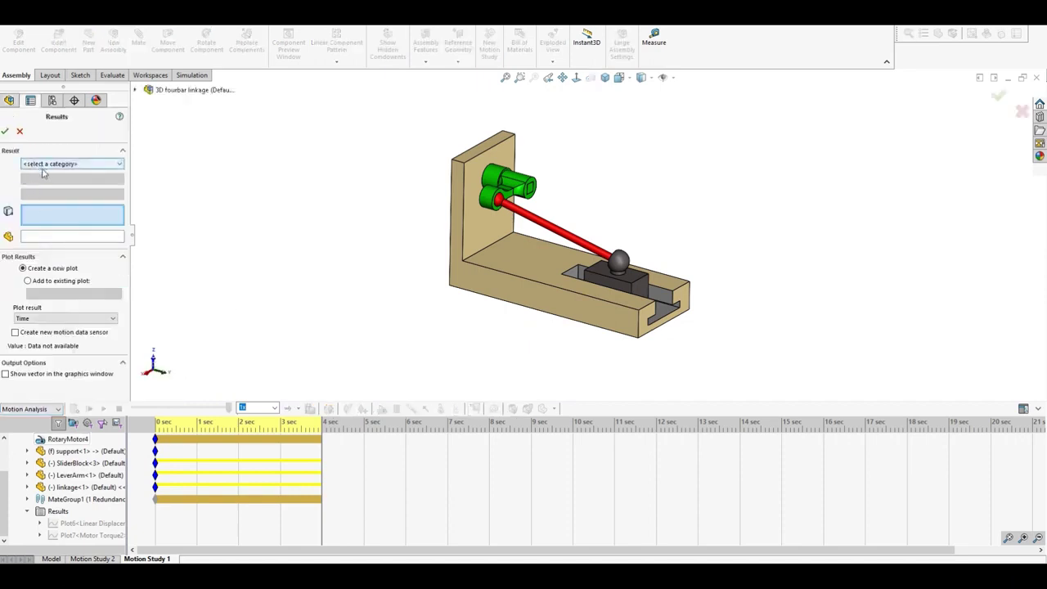
{"action": "left_click", "coordinate": [44, 165]}
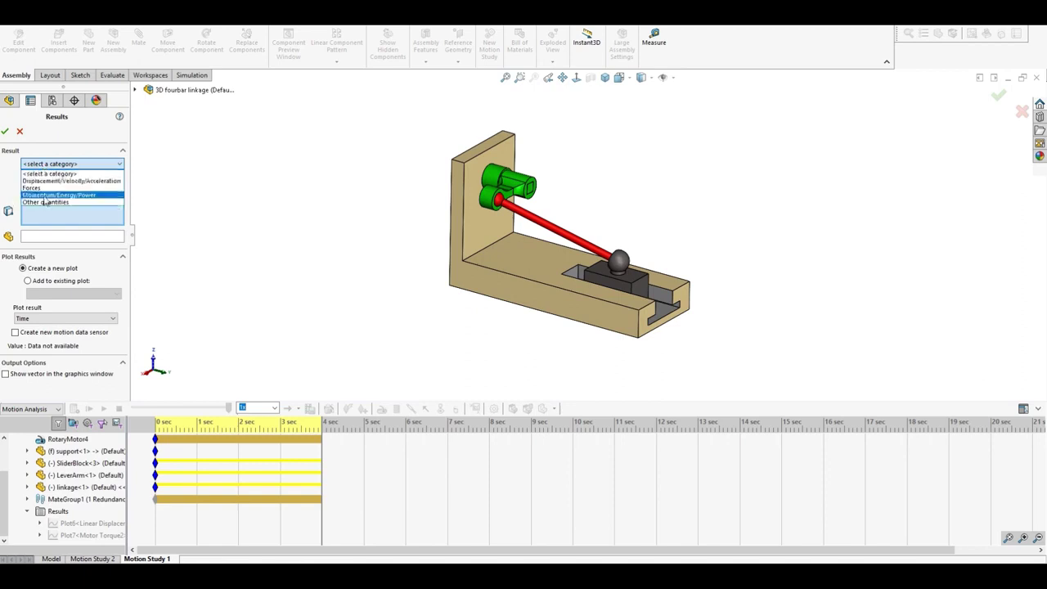
{"action": "left_click", "coordinate": [45, 196]}
{"action": "left_click", "coordinate": [49, 178]}
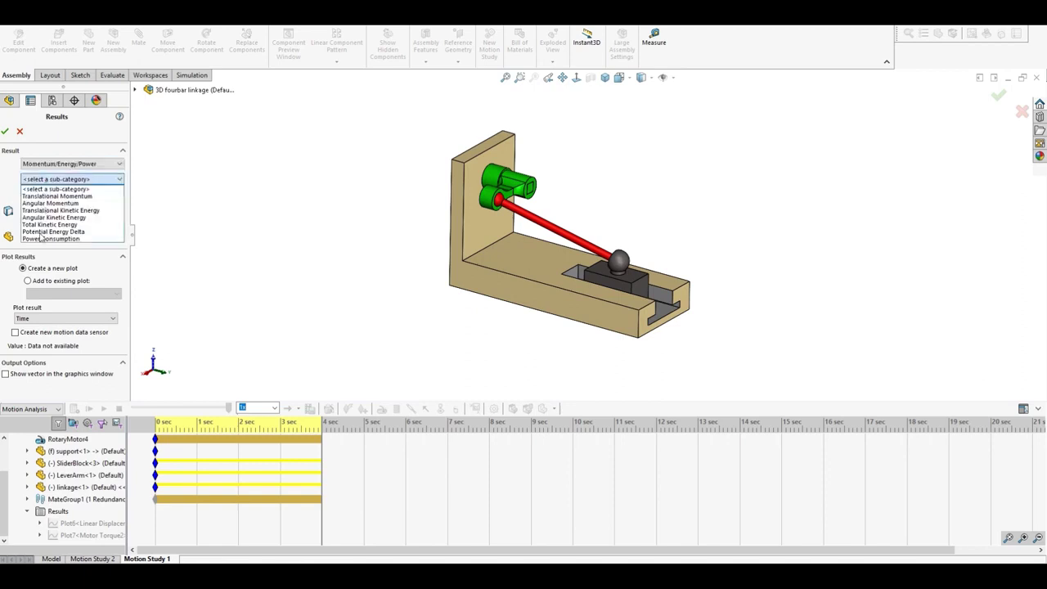
{"action": "left_click", "coordinate": [39, 239]}
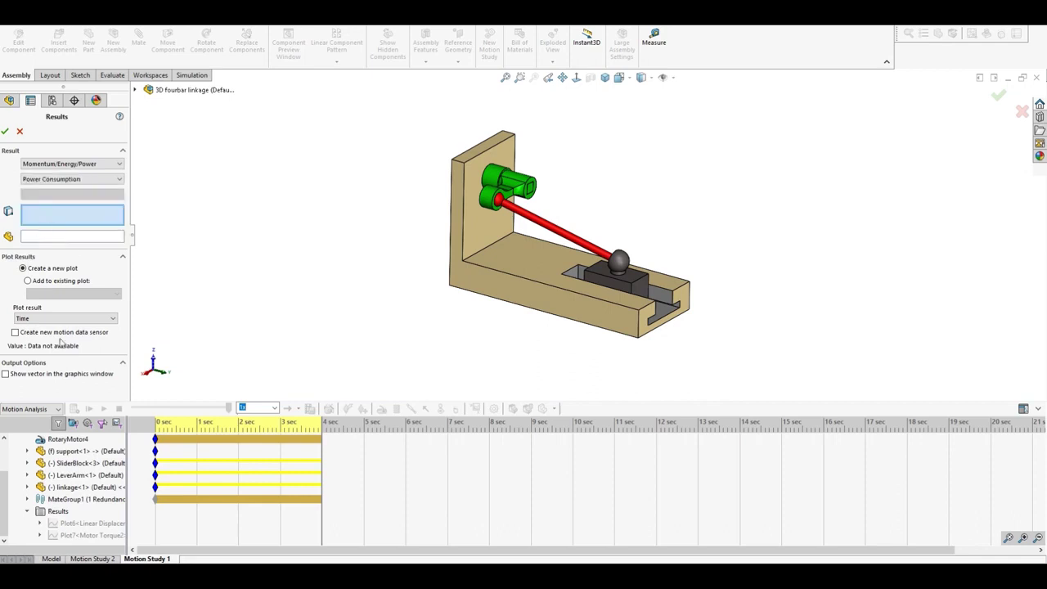
{"action": "left_click", "coordinate": [59, 441]}
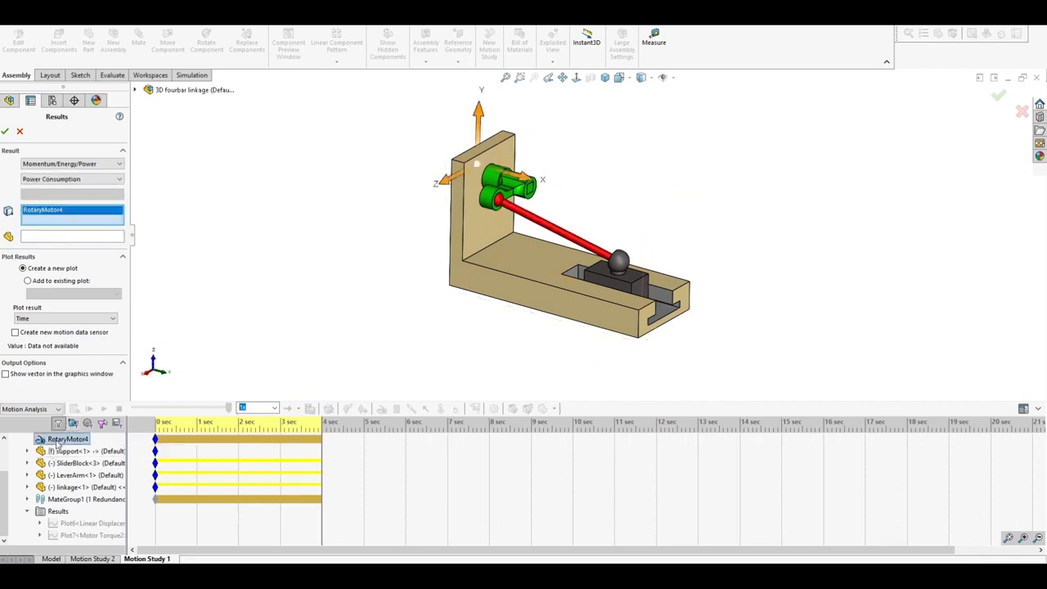
{"action": "left_click", "coordinate": [5, 131]}
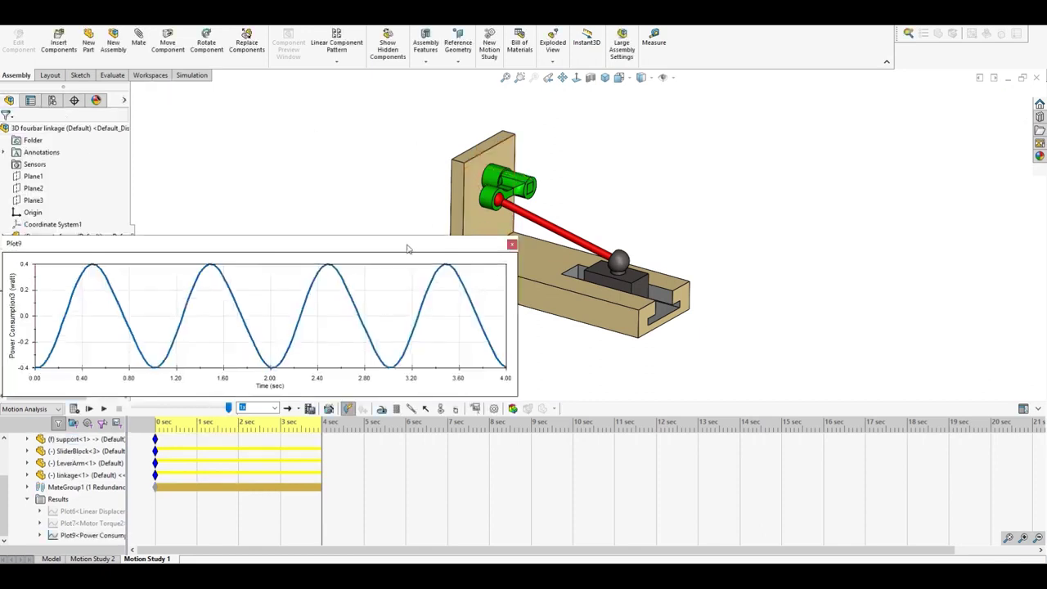
Step: Move the Plot9 power window aside and nudge the Plot7 torque plot into place
{"action": "left_click_drag", "start_coordinate": [408, 249], "coordinate": [529, 206]}
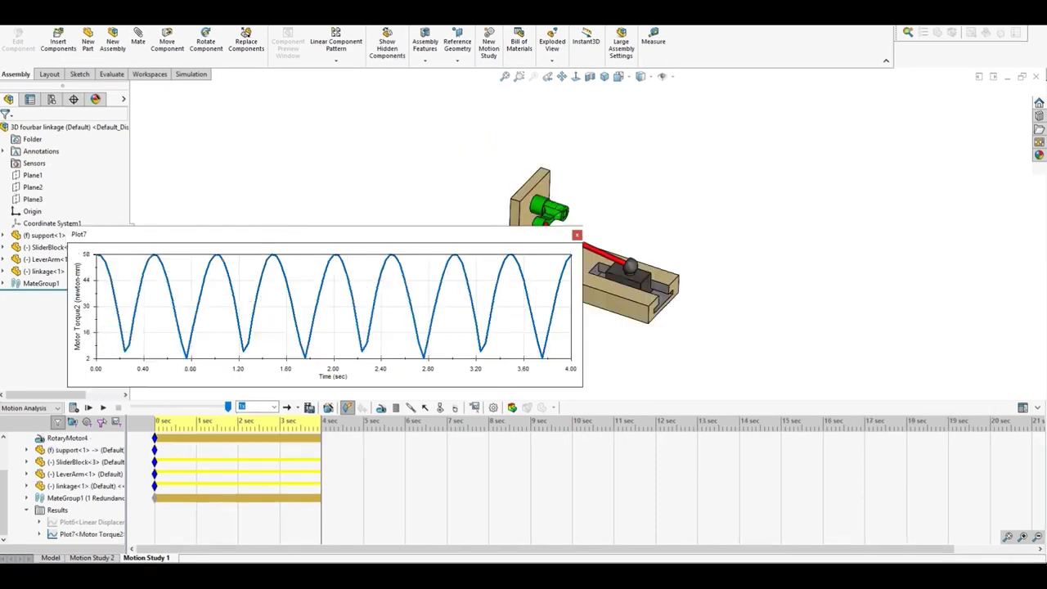
{"action": "left_click_drag", "start_coordinate": [270, 235], "coordinate": [290, 218]}
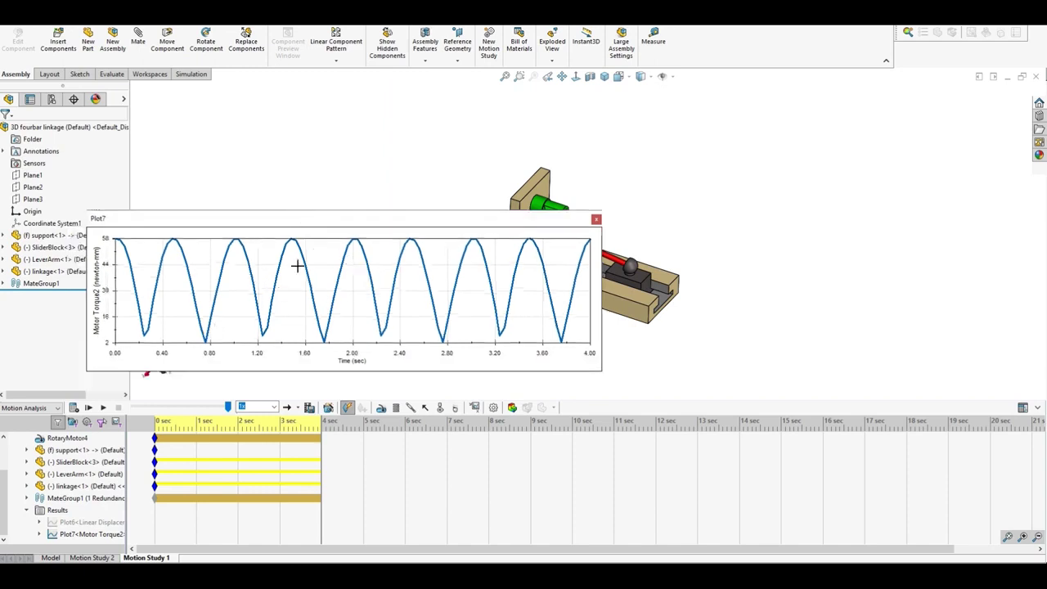